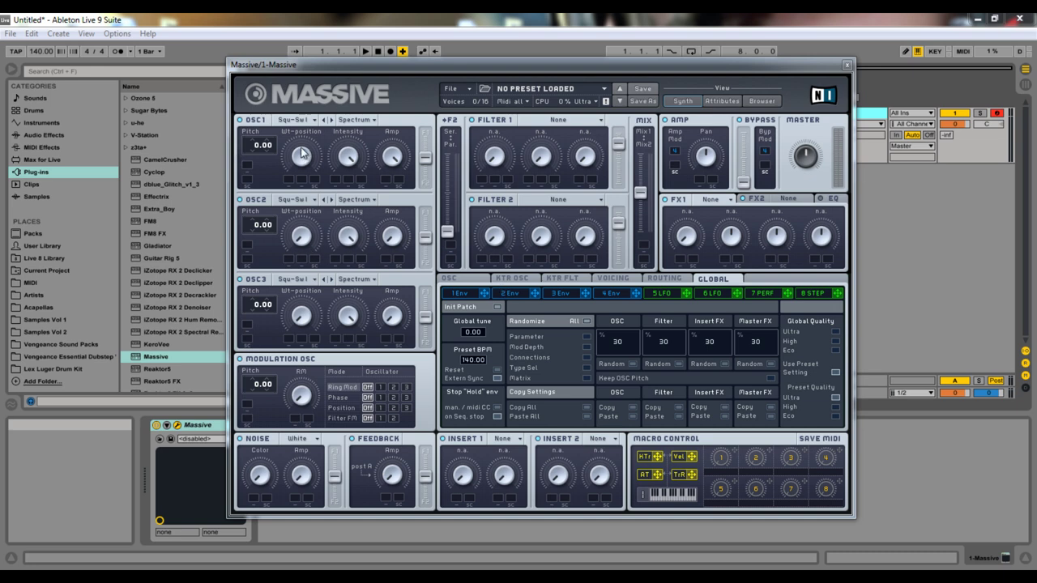
Sweep OSC1's Wt-position in Massive and look through its wavetable list
left_click_drag(301, 152, 231, 218)
left_click(295, 120)
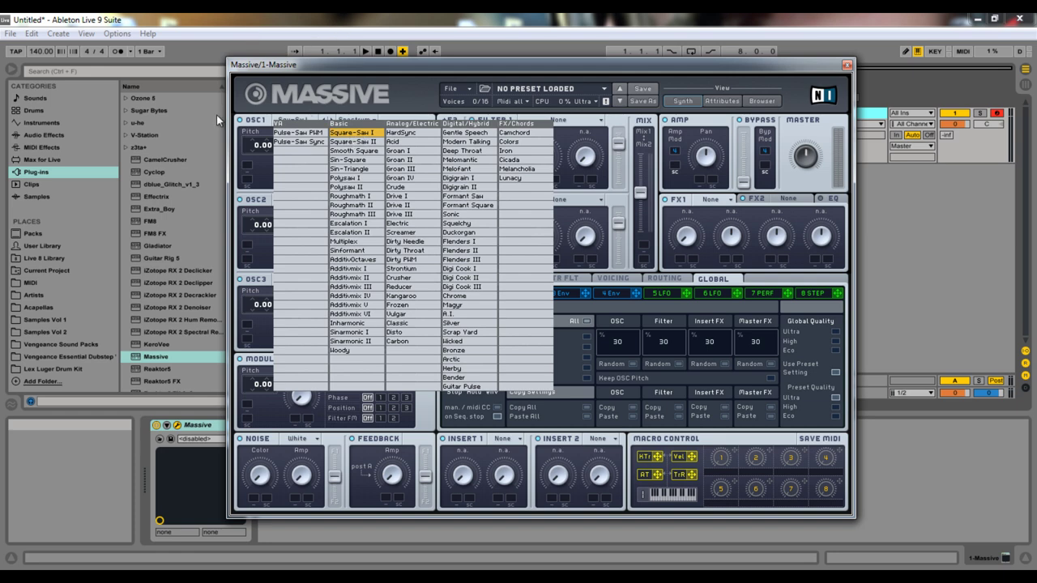
left_click(306, 116)
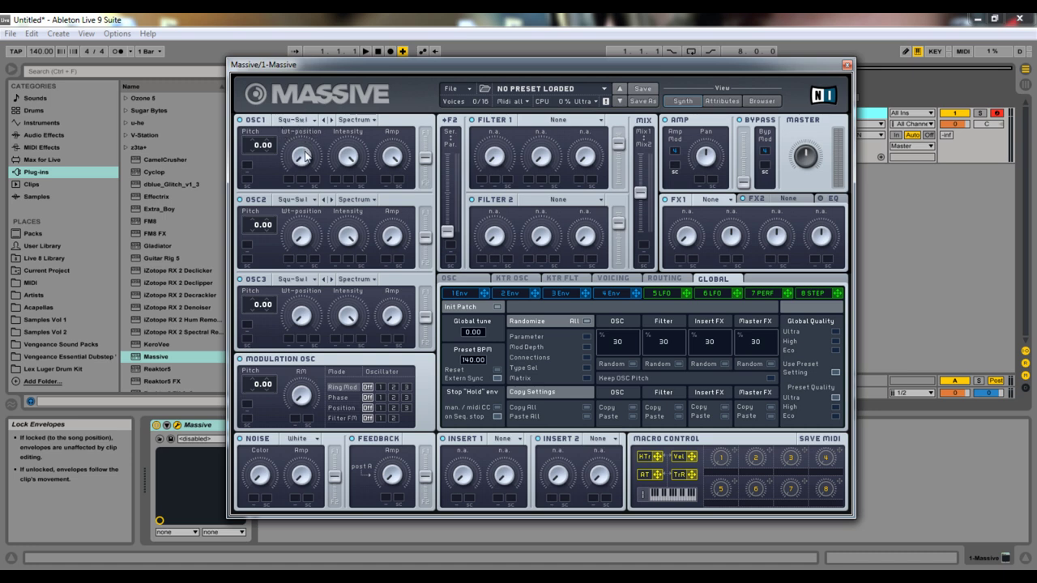
left_click_drag(303, 169, 289, 125)
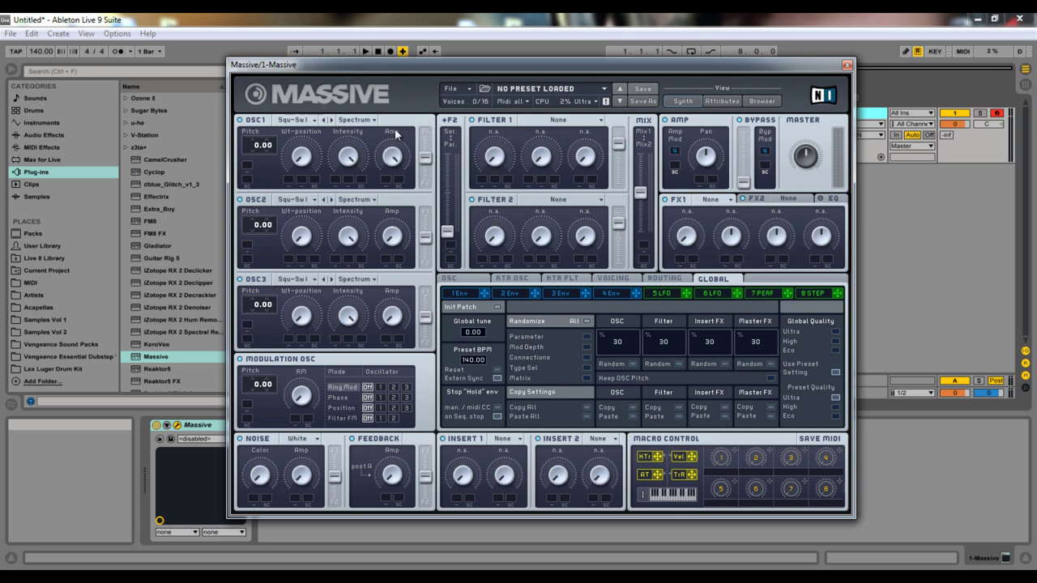
Try the Lowpass 4 type and the Highpass 4 type on Filter 1
left_click(555, 121)
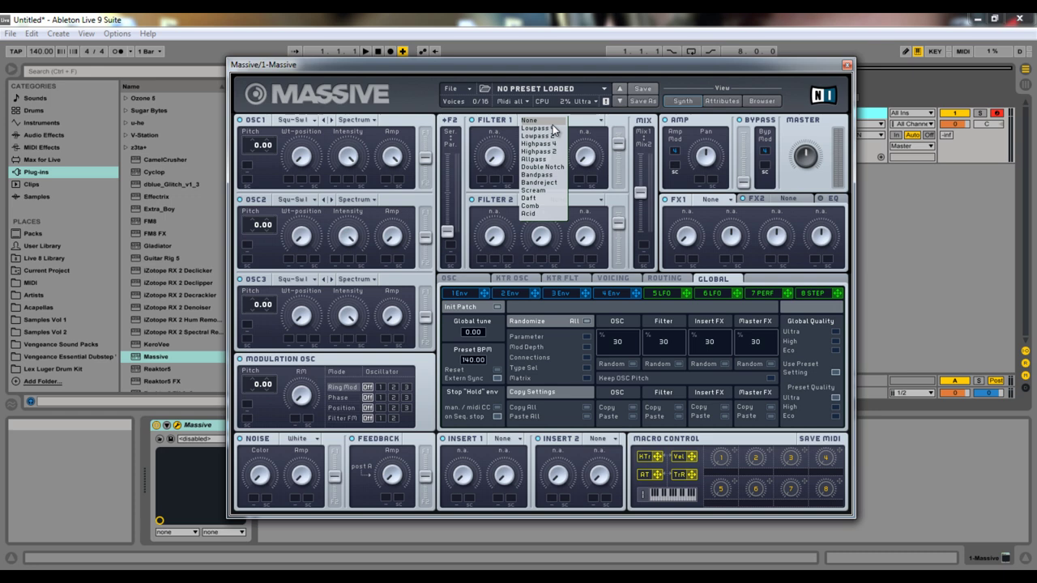
left_click(551, 128)
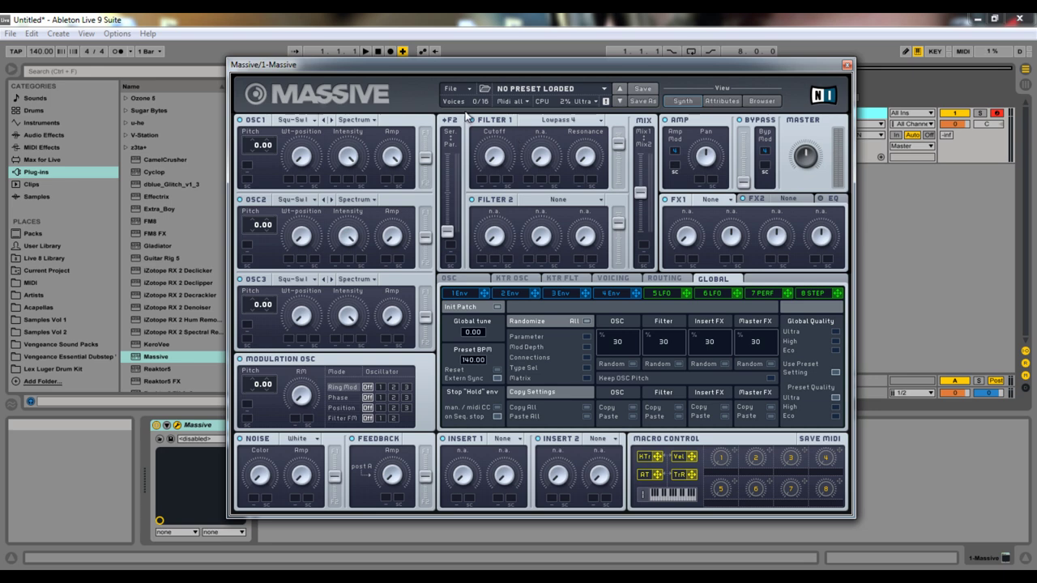
left_click(572, 121)
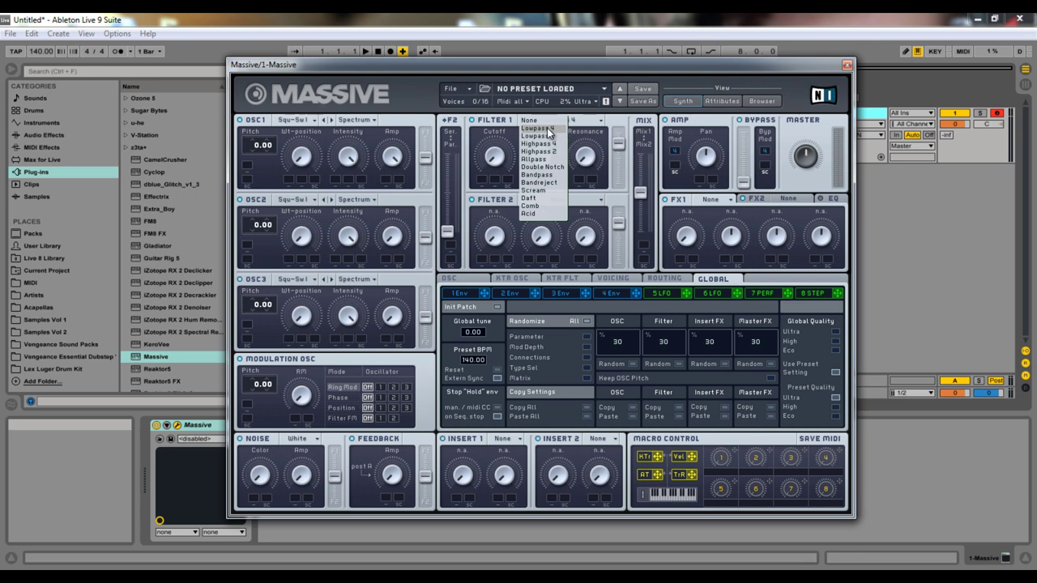
left_click(575, 129)
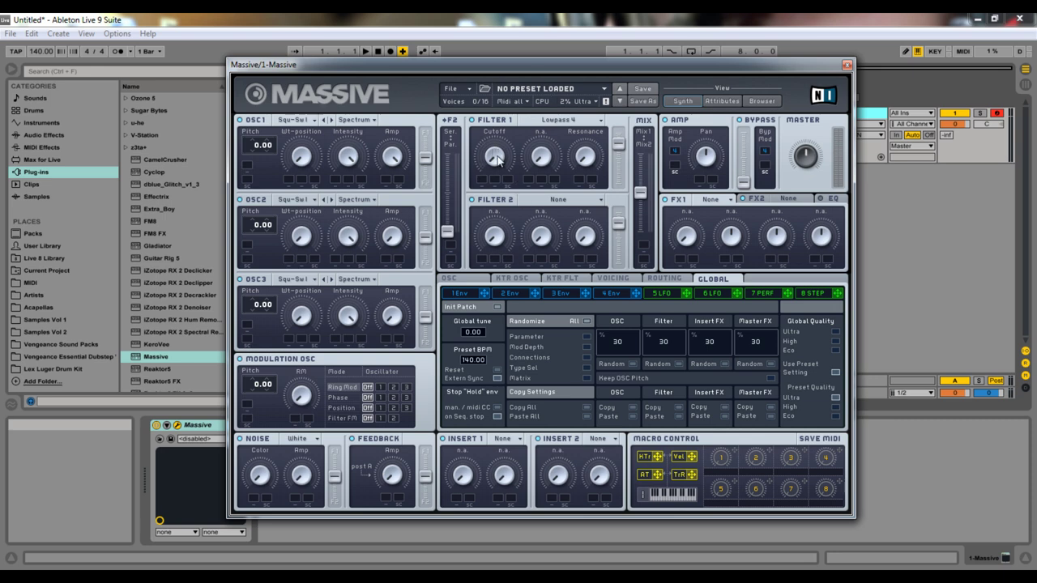
left_click(554, 121)
left_click(553, 127)
left_click(553, 121)
left_click(547, 128)
left_click(547, 128)
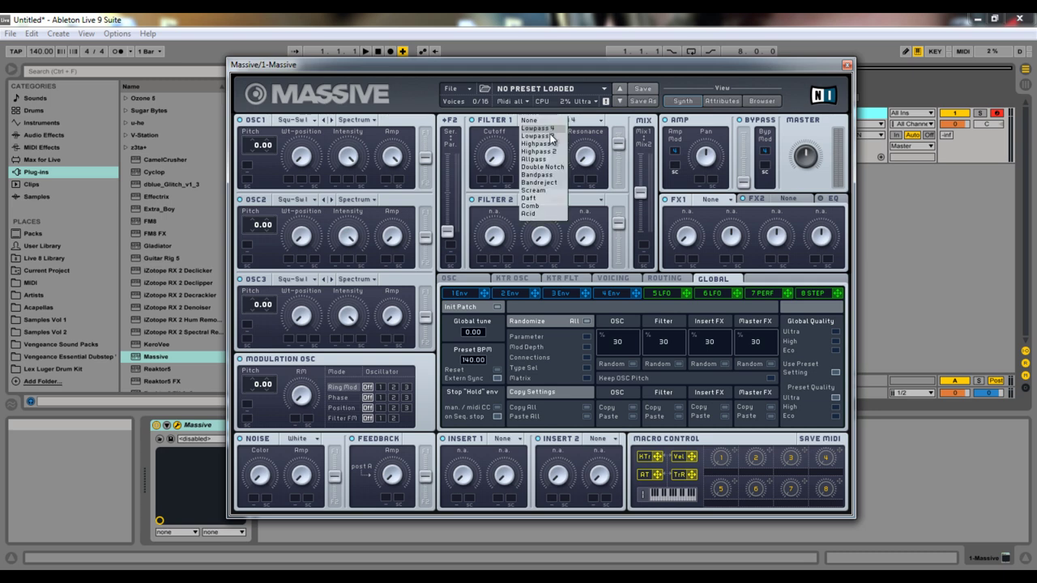
left_click(543, 134)
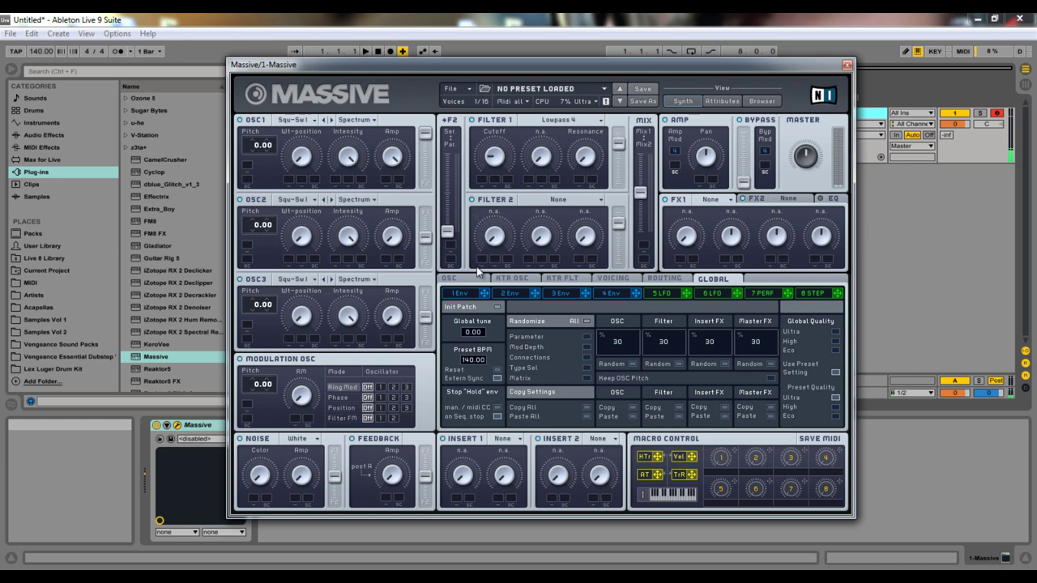
left_click(562, 120)
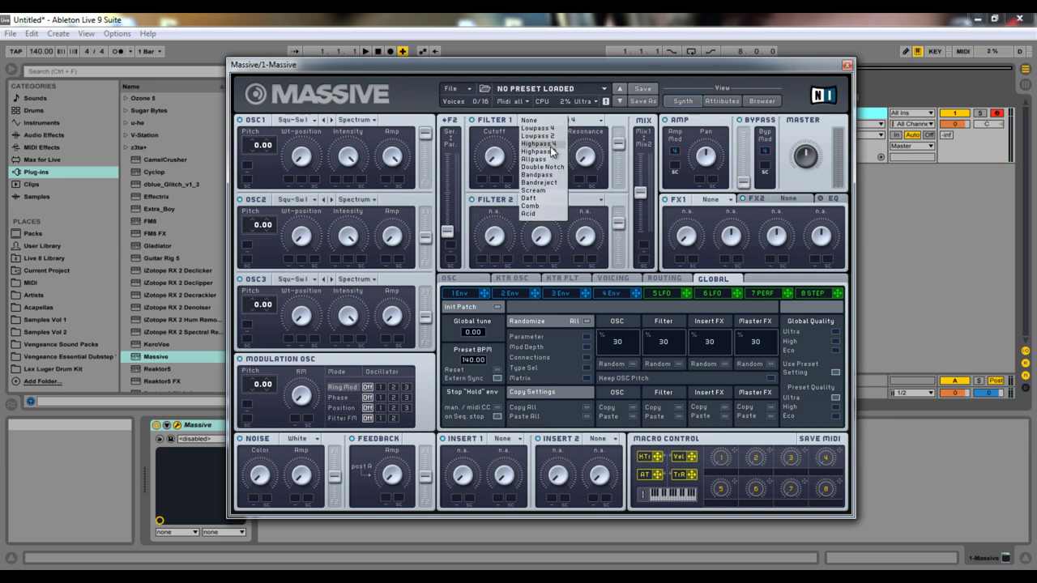
left_click(551, 145)
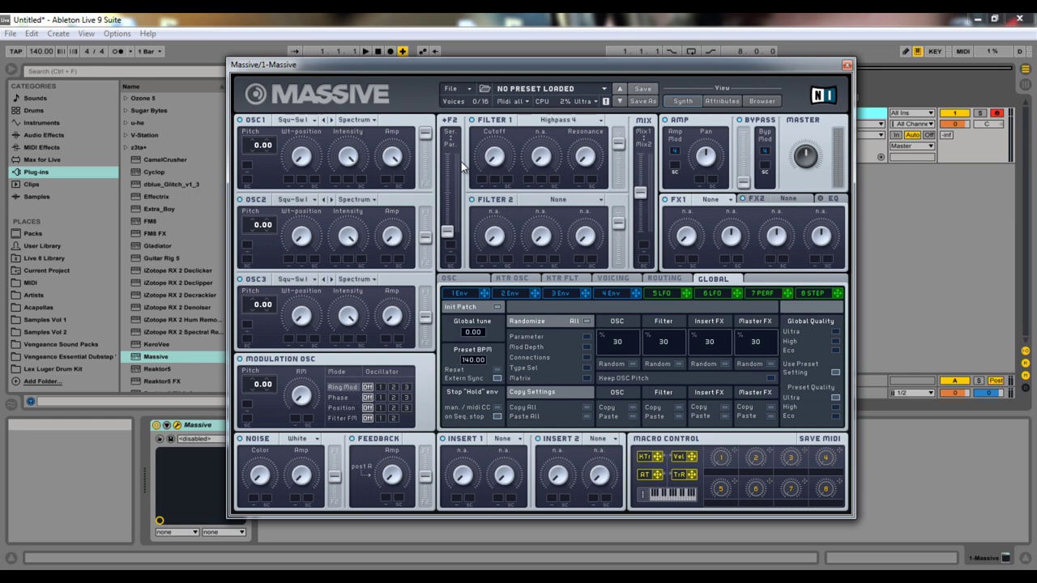
Start a new sound in Massive and look through the Filter 1 types without choosing one
left_click(452, 90)
left_click(467, 90)
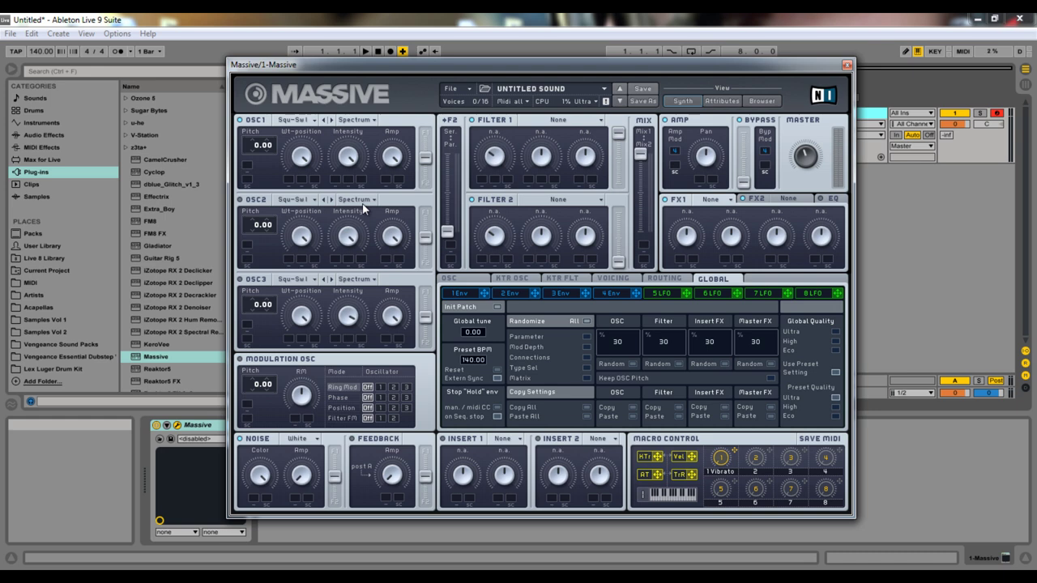
left_click(569, 120)
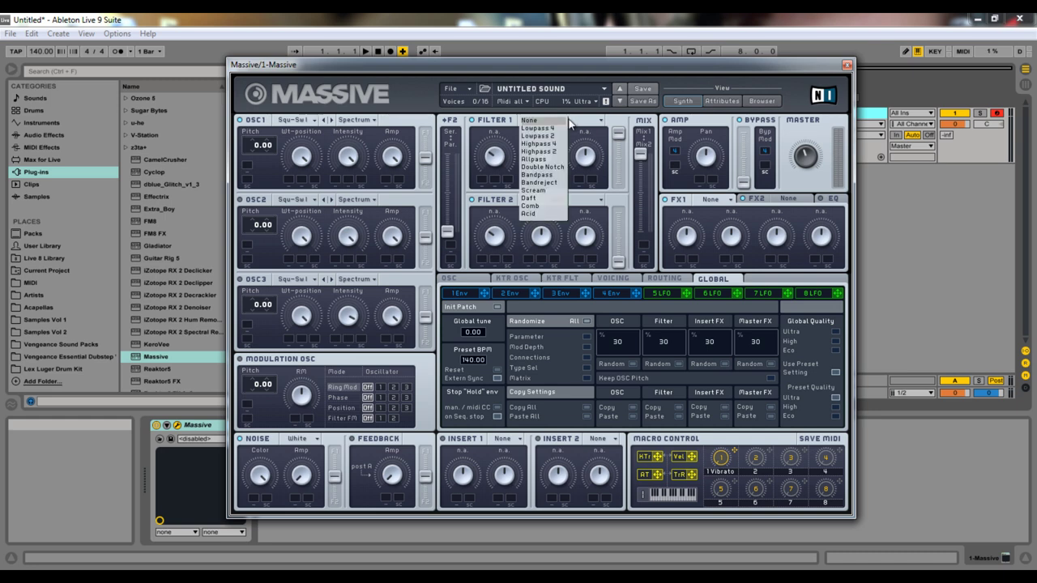
left_click(561, 120)
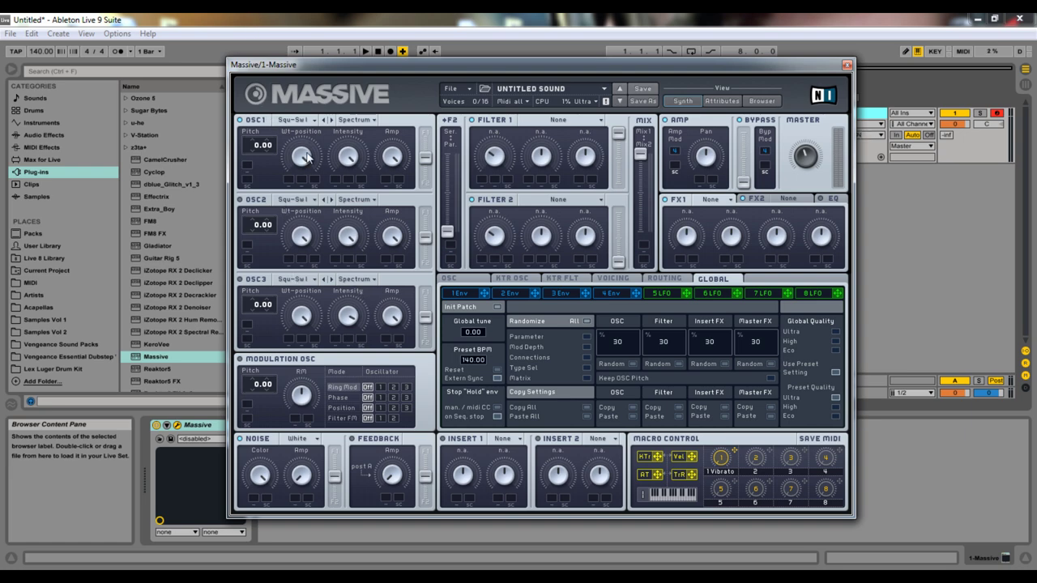
Set OSC1's wavetable to Roughmath I
left_click(311, 121)
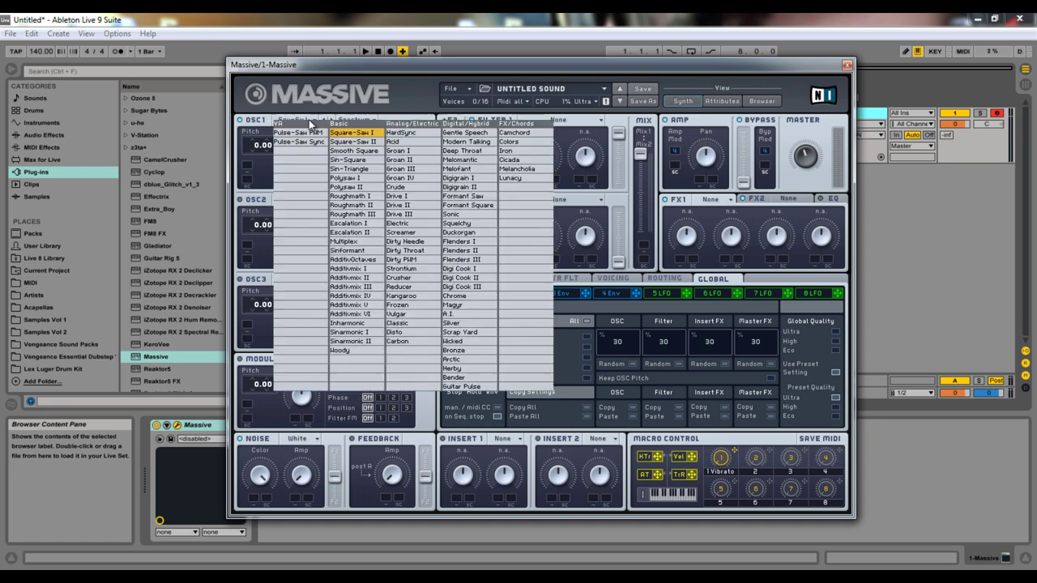
left_click(325, 69)
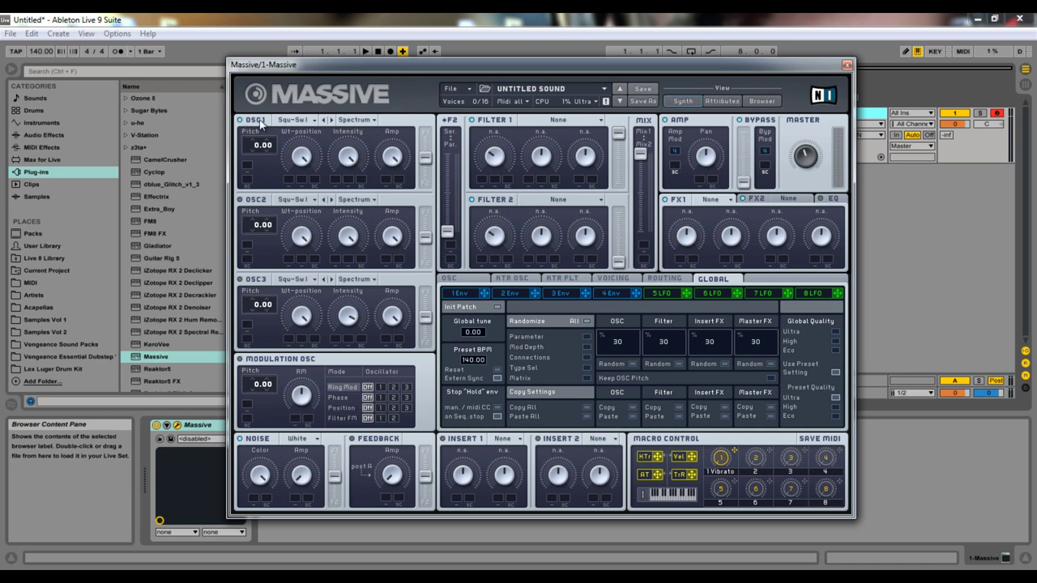
left_click(296, 123)
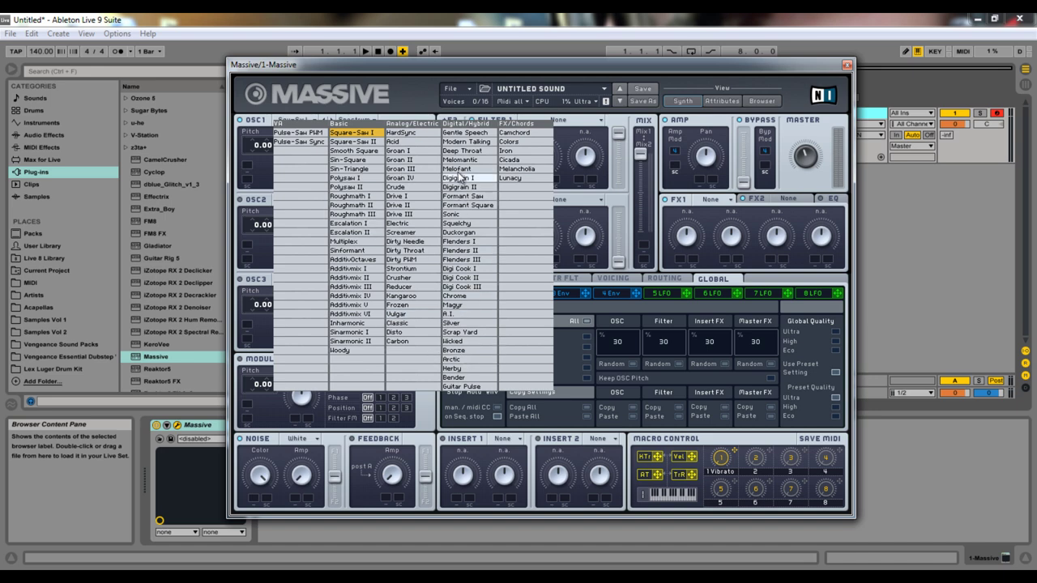
left_click(356, 198)
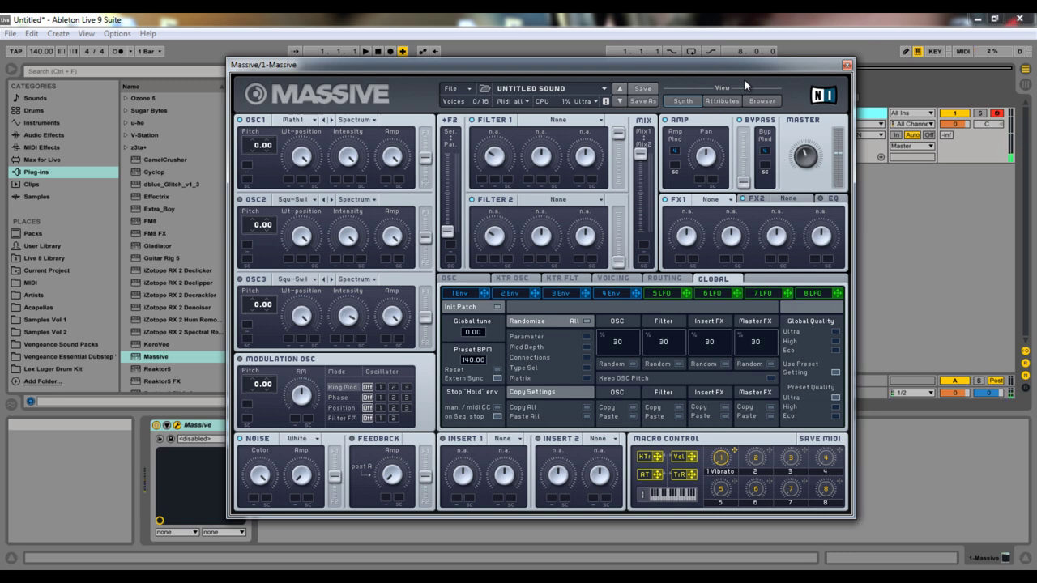
Open the settings of envelope 1 in place of the global settings
double_click(257, 156)
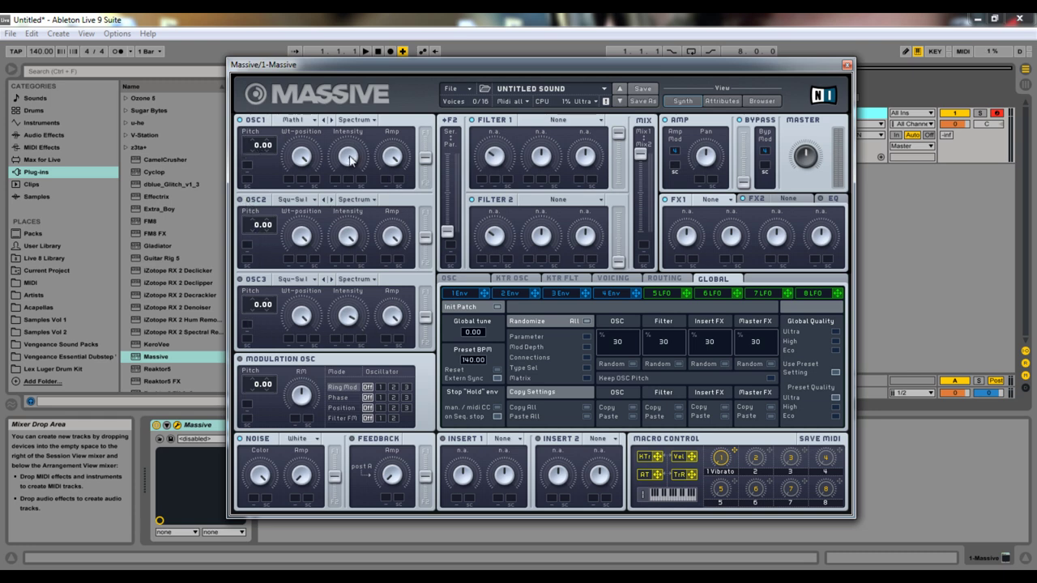
left_click(310, 122)
left_click(310, 121)
left_click(310, 121)
left_click(253, 227)
left_click(481, 296)
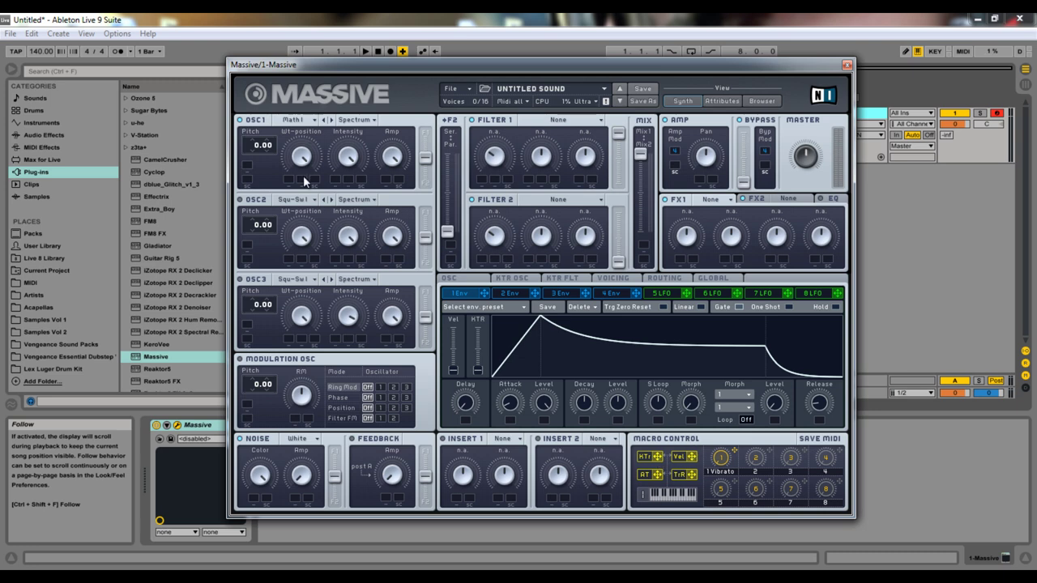
Try lowering OSC1's pitch to -12.00
left_click_drag(299, 156, 302, 171)
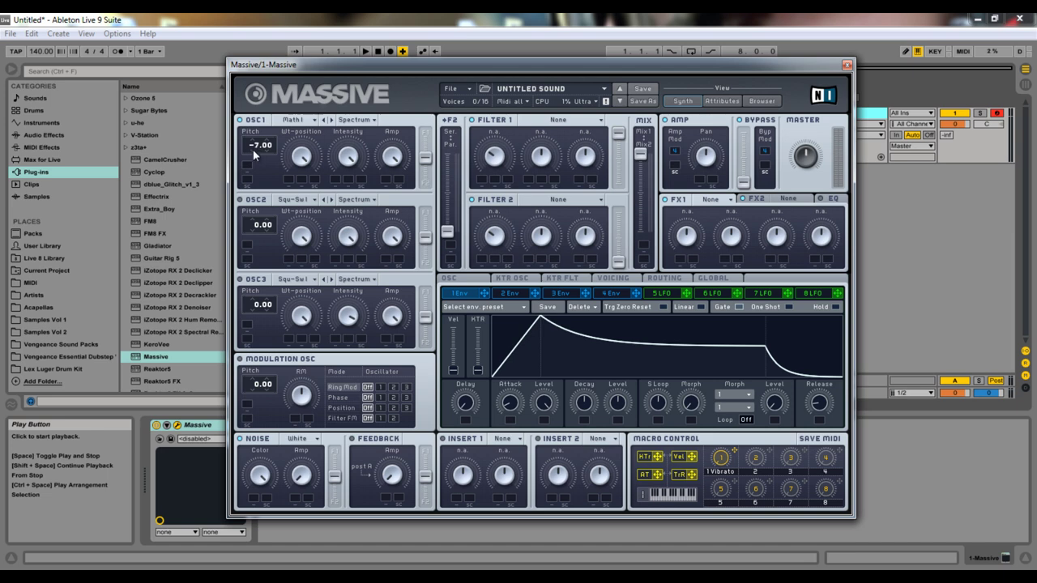
scroll(253, 149, "up", 1)
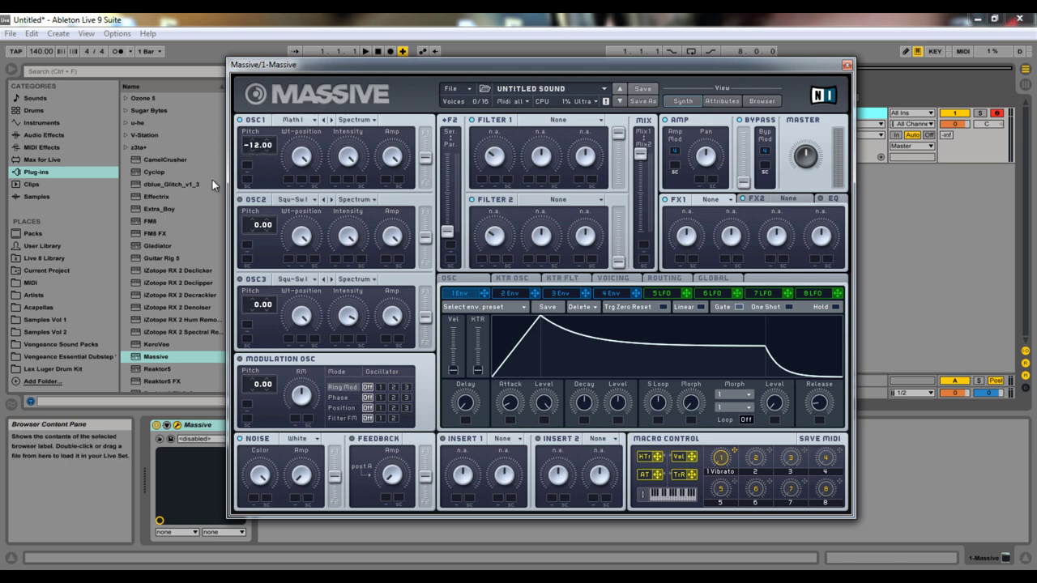
double_click(257, 146)
Try different OSC1 pitch offsets, ending at 7.00
left_click_drag(268, 156, 267, 157)
left_click_drag(268, 168, 263, 199)
left_click_drag(260, 257, 260, 275)
left_click_drag(261, 327, 265, 387)
left_click_drag(260, 156, 254, 158)
mouse_move(254, 147)
left_mouse_down()
mouse_move(266, 145)
mouse_move(263, 154)
mouse_move(265, 130)
left_mouse_up()
left_click_drag(257, 165, 258, 150)
left_click_drag(259, 150, 270, 43)
left_click_drag(269, 152, 267, 151)
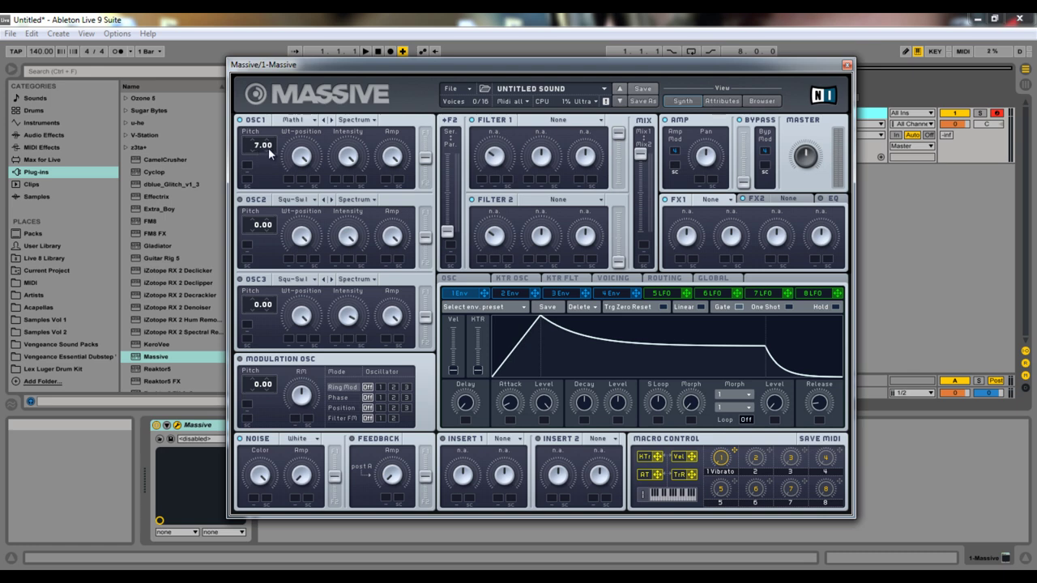
Return OSC1's pitch to 0.00 and set its wavetable to Square-Saw II
left_click_drag(270, 148, 259, 250)
scroll(264, 150, "up", 1)
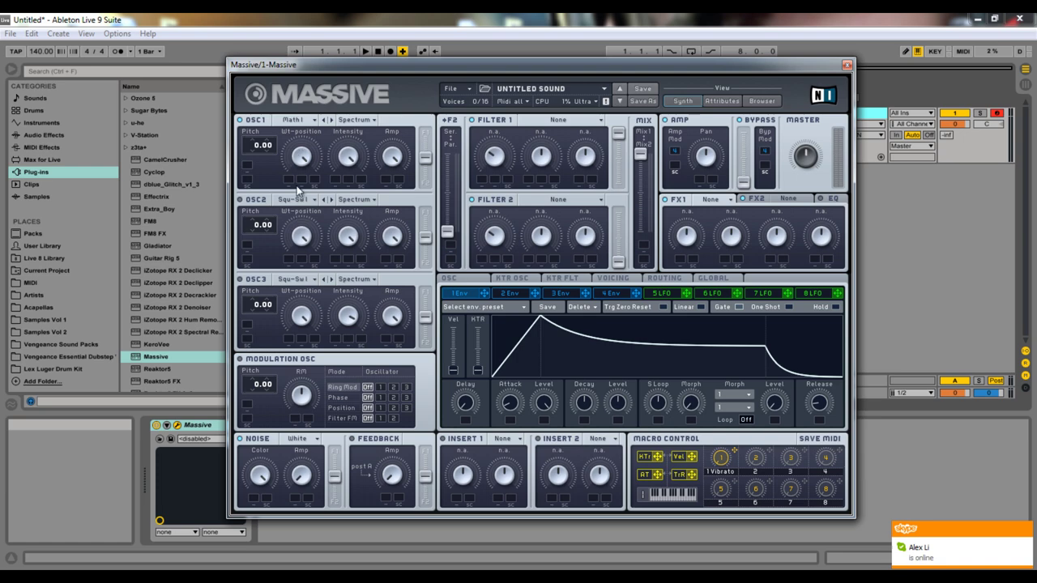
left_click(311, 121)
left_click(344, 143)
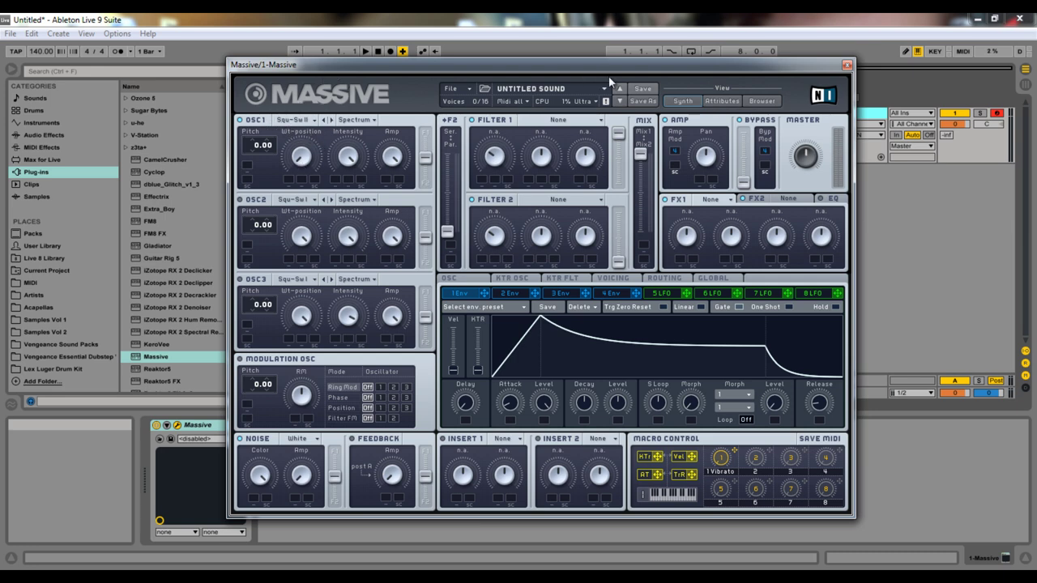
Close the Massive window and load the z3ta+ instrument on a new track
left_click_drag(833, 66, 896, 60)
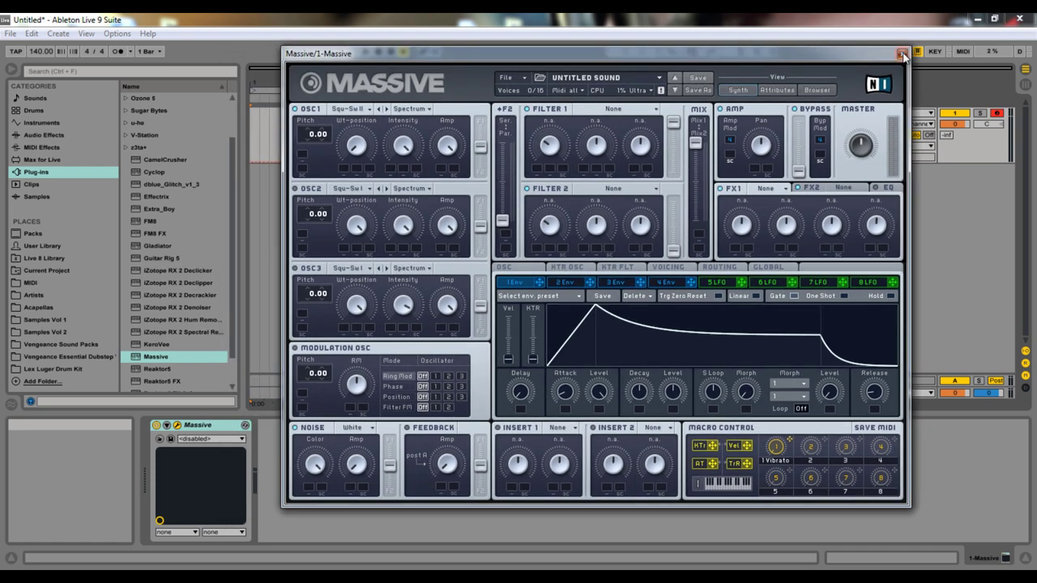
left_click(902, 53)
scroll(157, 160, "up", 1)
left_click(127, 173)
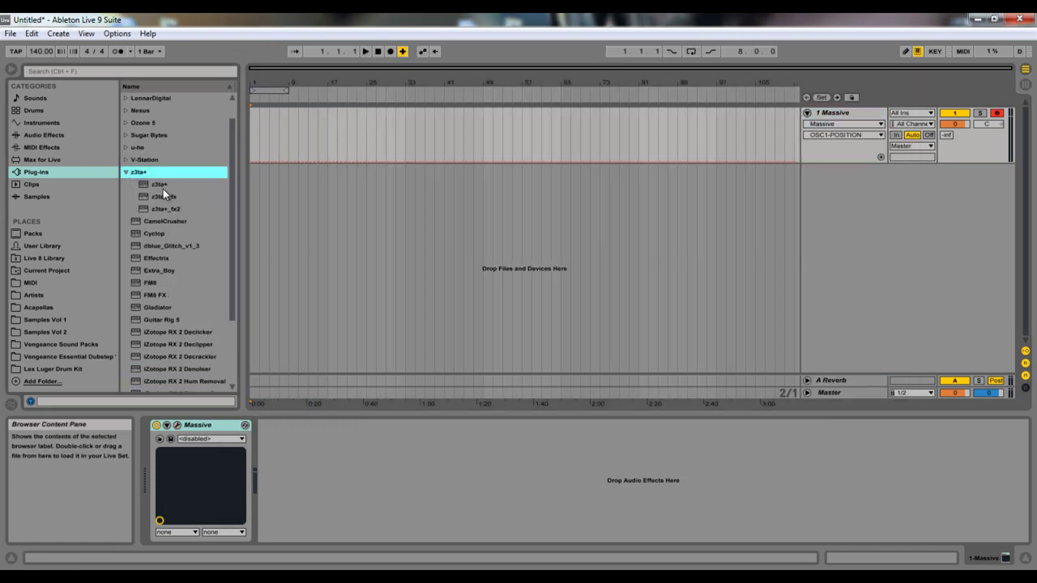
double_click(159, 186)
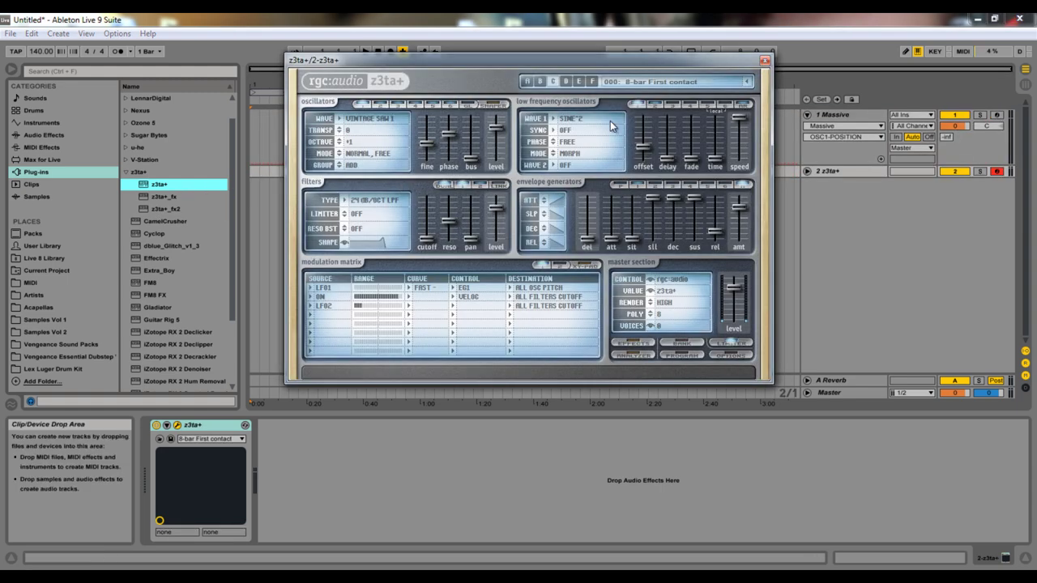
Close the z3ta+ window and load Zebra2 from the u-he folder onto the second track
left_click(774, 54)
left_click(126, 173)
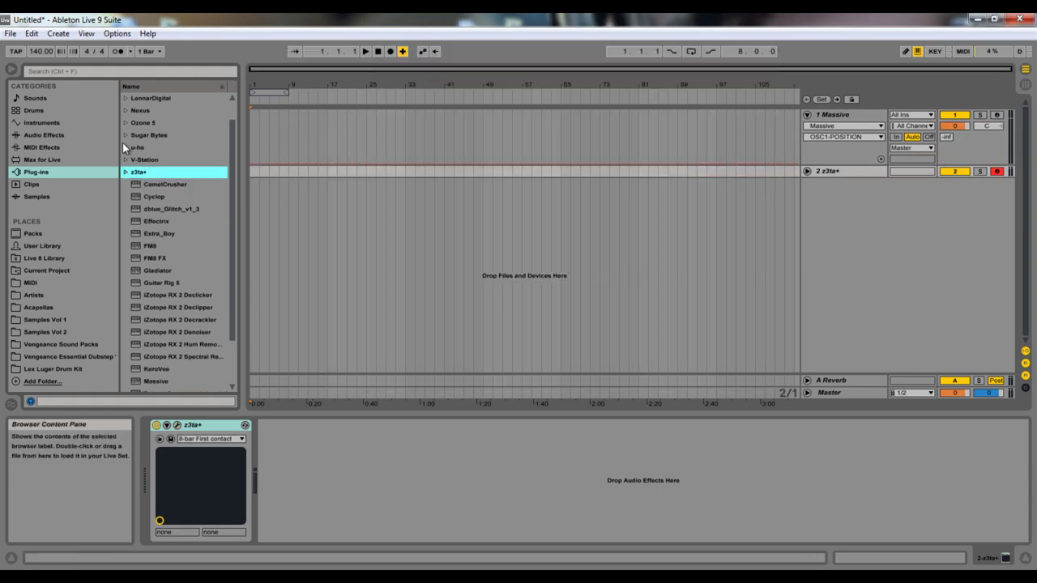
left_click(125, 148)
left_click_drag(154, 167, 268, 166)
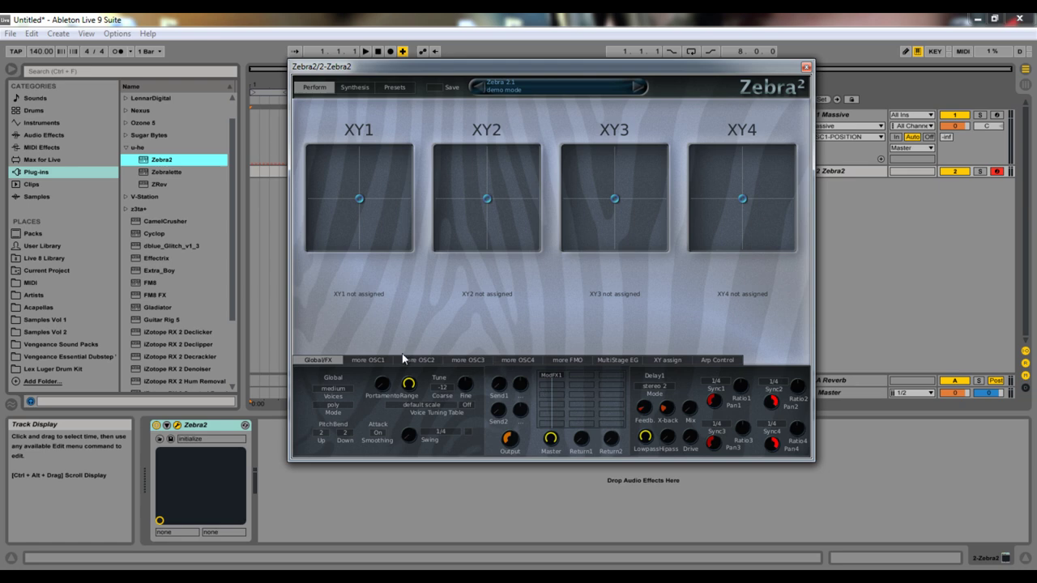
Select wave 16 in Zebra2's extended OSC1 settings and raise its middle point to the upper edge
left_click(381, 362)
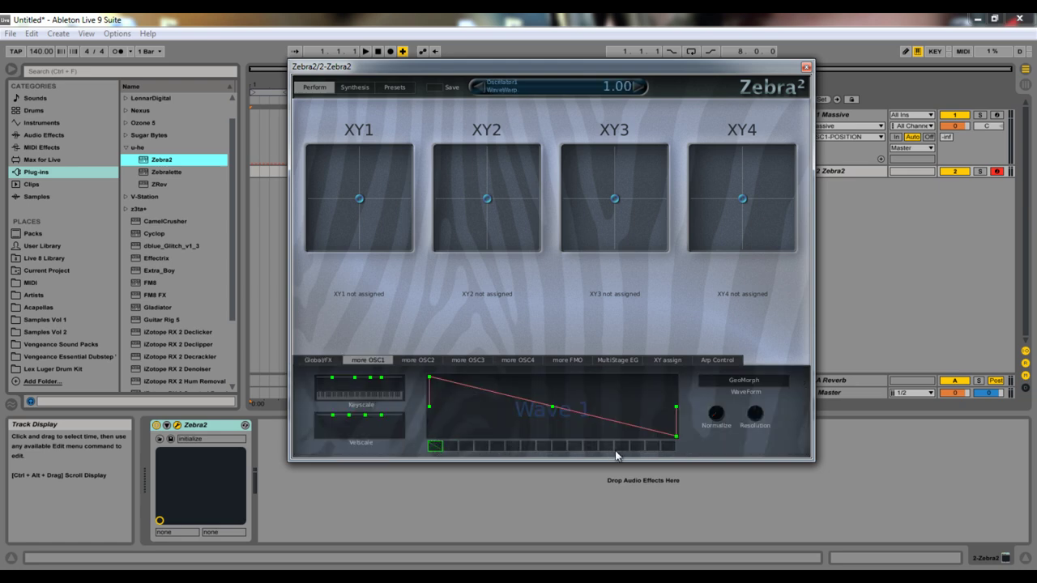
left_click(668, 446)
left_click_drag(553, 405, 551, 376)
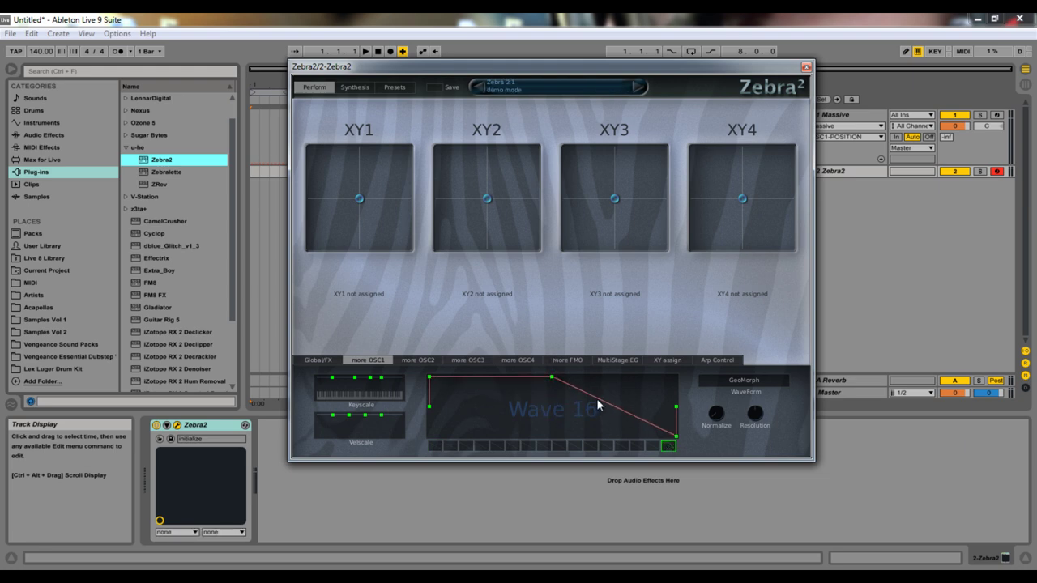
Clear the wave 16 curve and open Zebra2's preset library
right_click(551, 377)
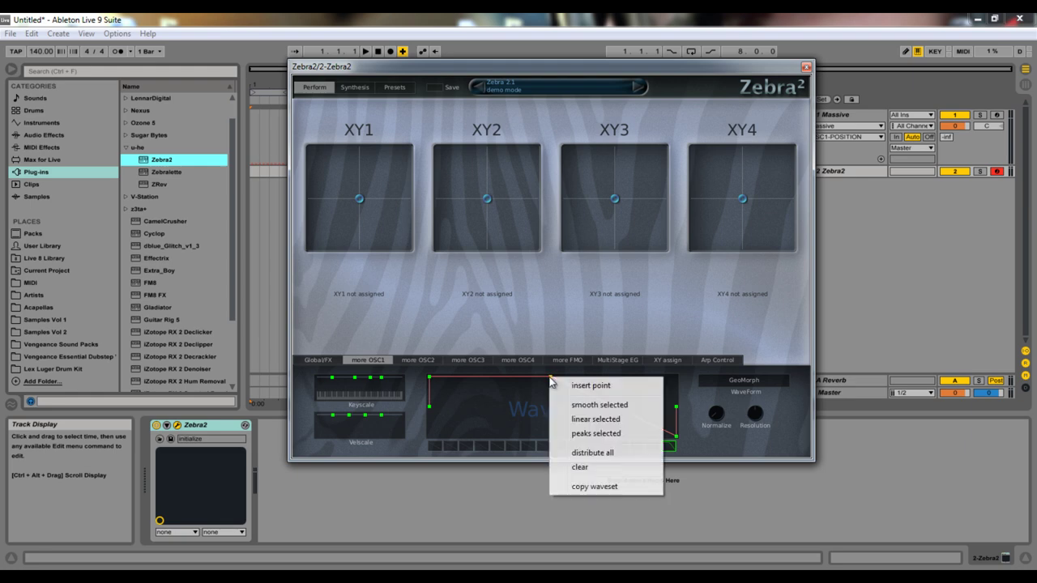
left_click(580, 468)
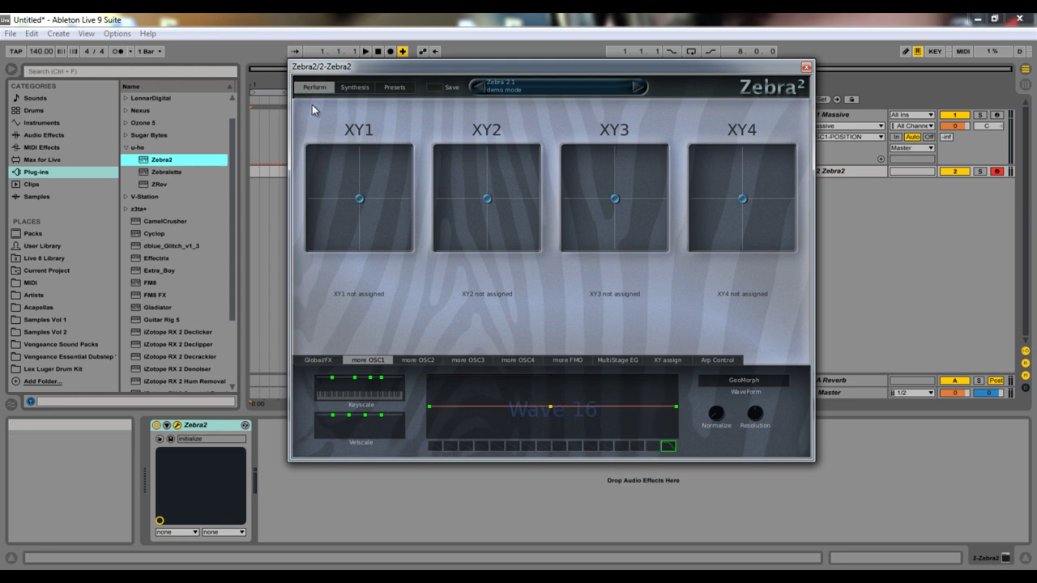
left_click(401, 88)
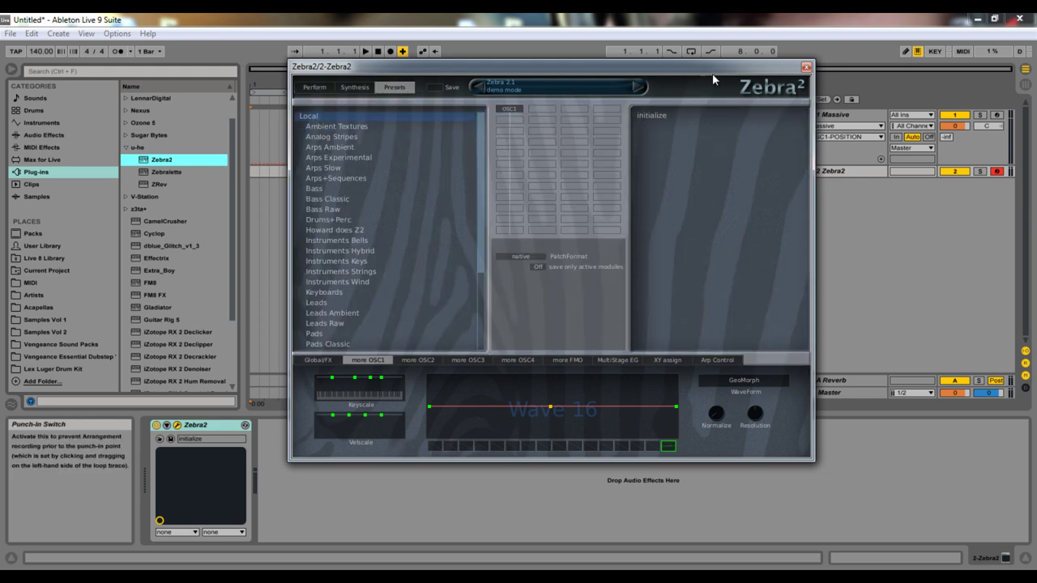
Remove Zebra2 from the second track and load a fresh instance of it from the u-he folder
left_click(805, 66)
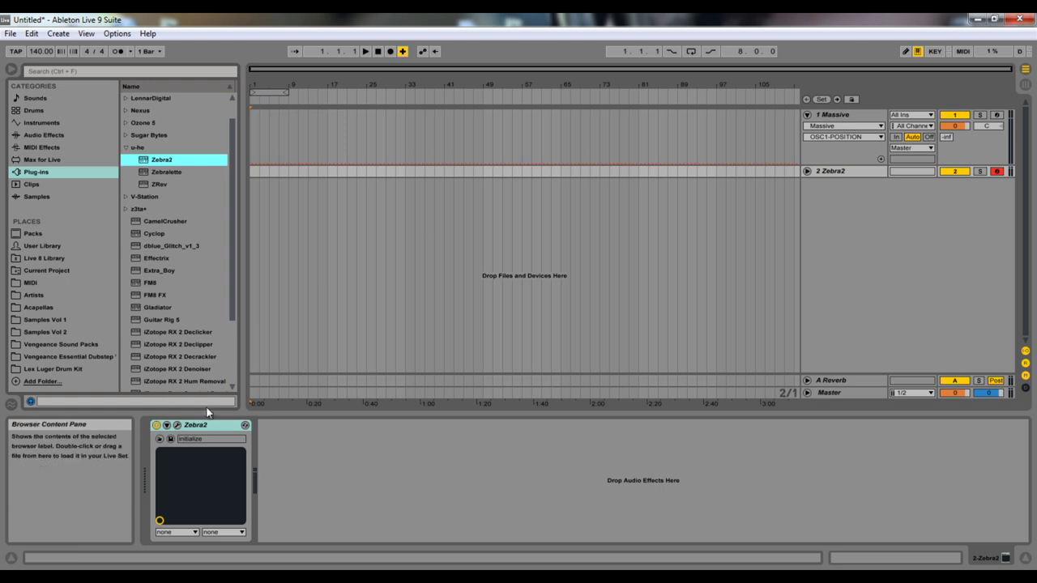
left_click(195, 425)
key("Delete")
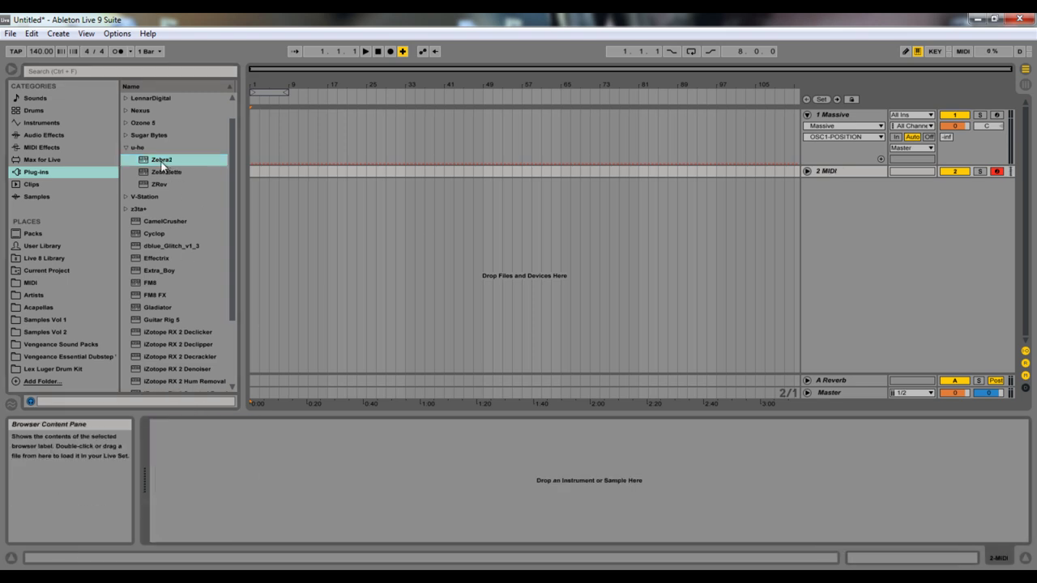
left_click_drag(163, 160, 286, 185)
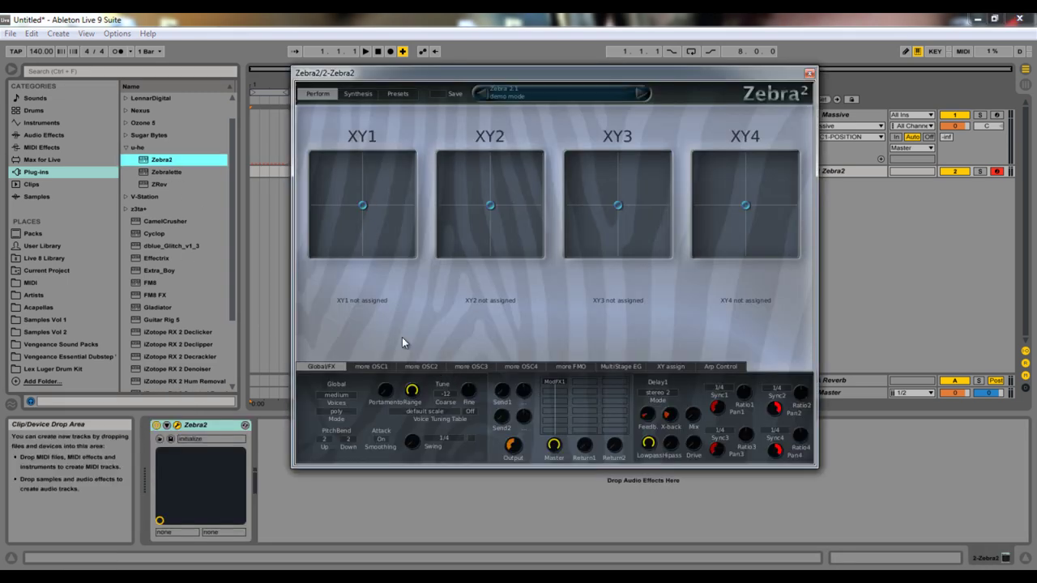
Reshape wave 1 in Zebra2's extended OSC1 settings into a square wave that drops to the lower edge at its midpoint
left_click(373, 366)
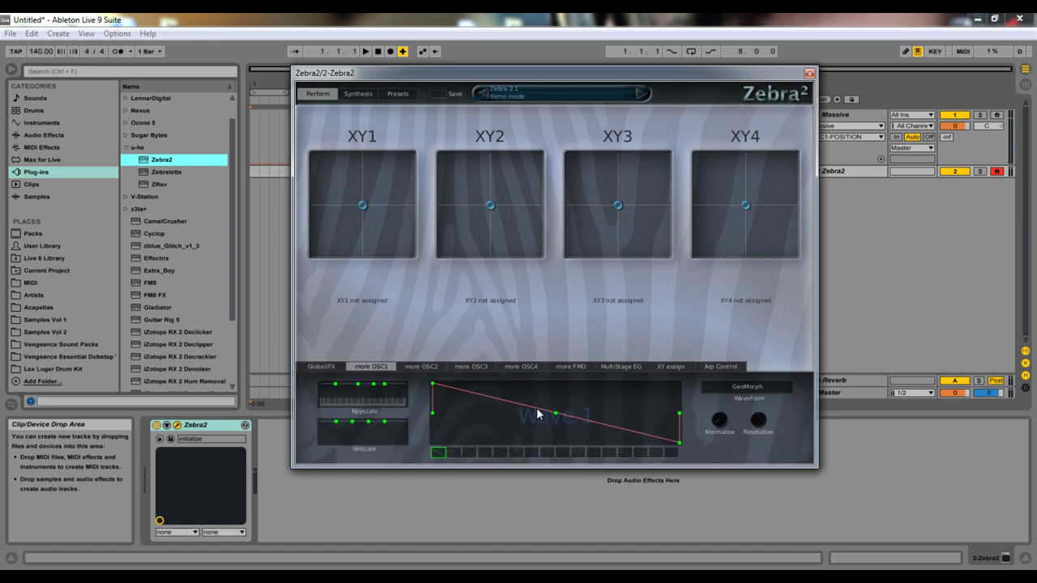
left_click_drag(556, 417, 565, 371)
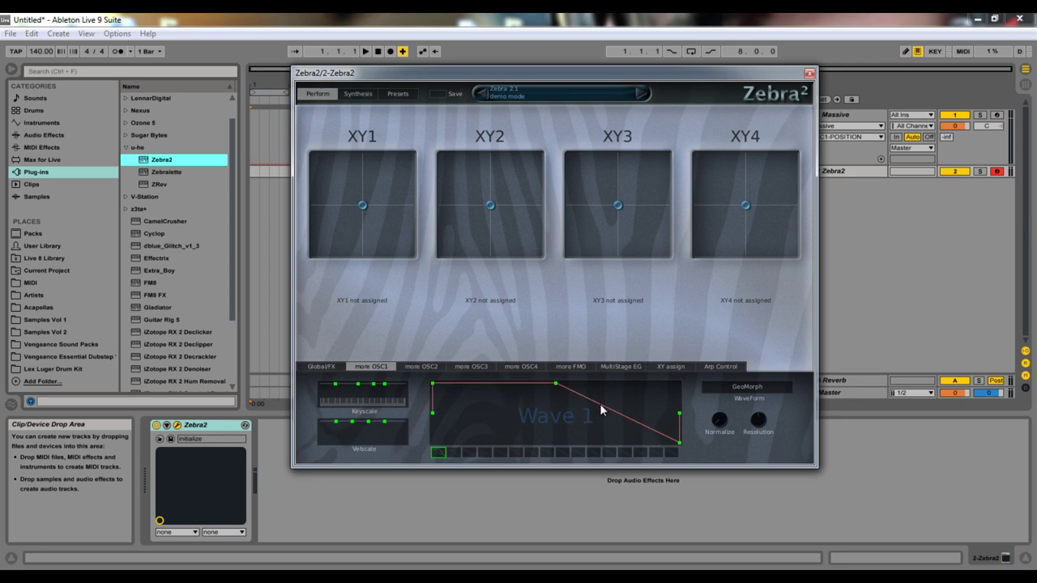
left_click_drag(667, 448, 557, 486)
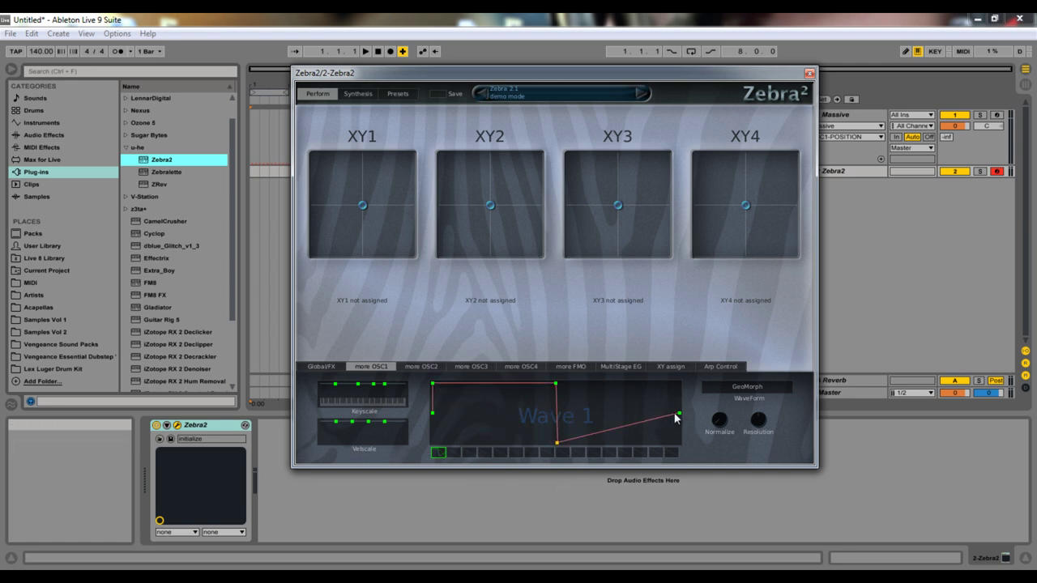
left_click_drag(682, 438, 682, 475)
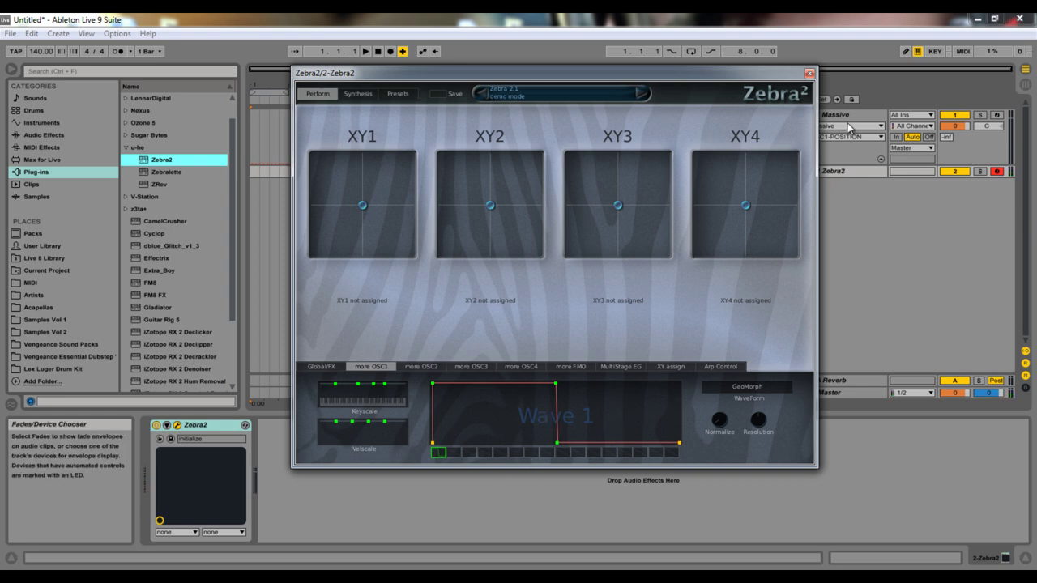
View the Massive instrument on the first track, then return to the Zebra2 track and unfold it
left_click(848, 155)
left_click(178, 425)
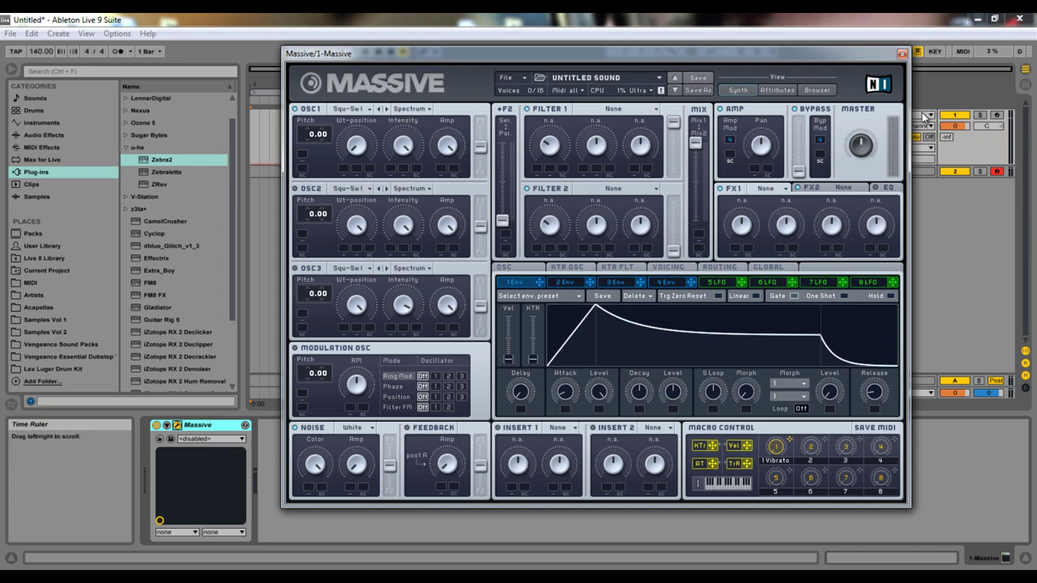
left_click(859, 150)
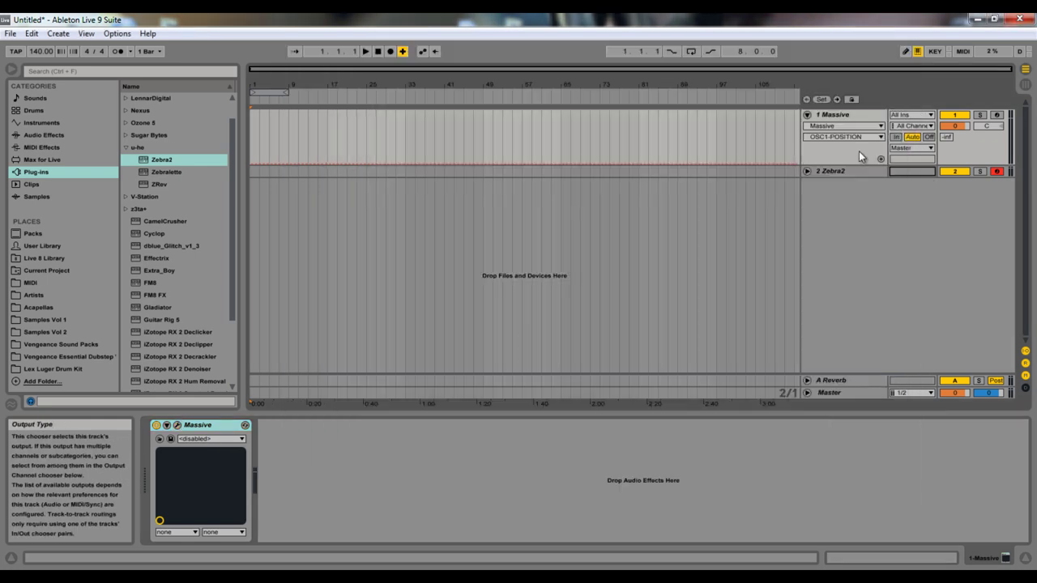
left_click(807, 171)
left_click(831, 171)
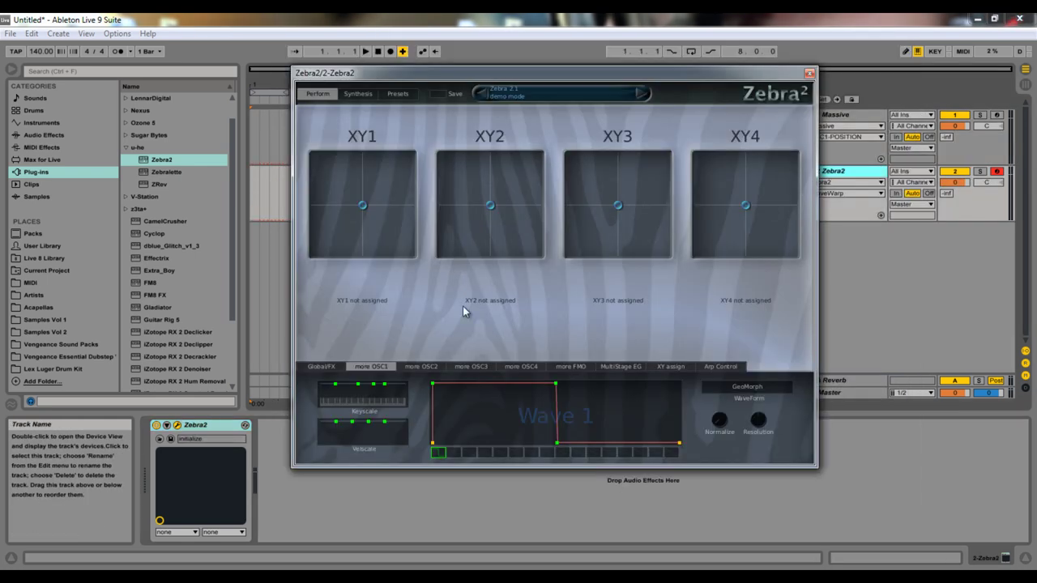
Go through OSC1's wave slots 1, 2 and 16 and check the slot options for morphing, duplicating and exchanging waves
left_click(660, 458)
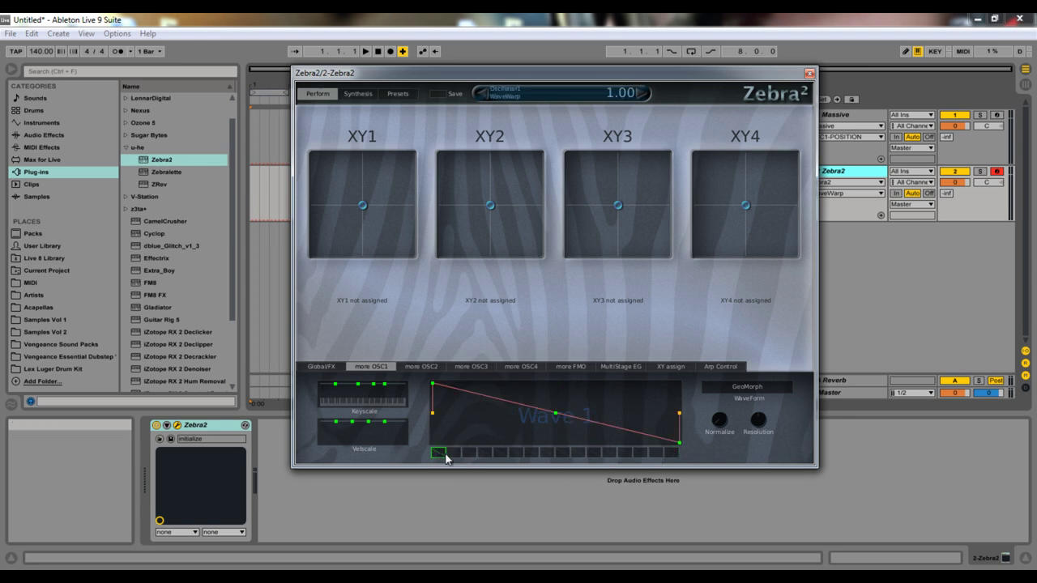
mouse_move(446, 459)
left_mouse_down()
mouse_move(490, 460)
mouse_move(434, 457)
mouse_move(453, 459)
left_mouse_up()
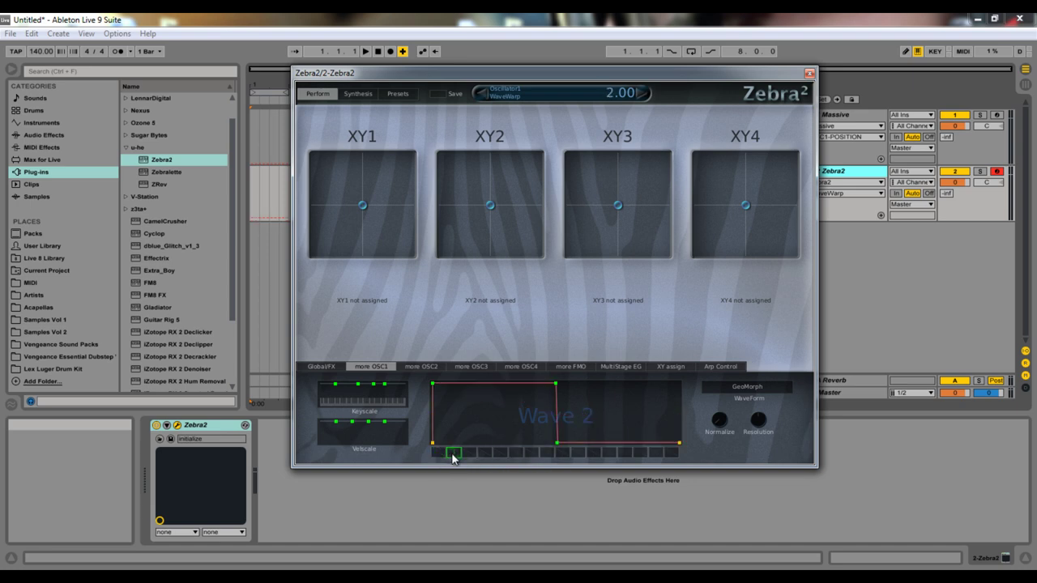
left_click(671, 459)
left_click(453, 458)
right_click(466, 459)
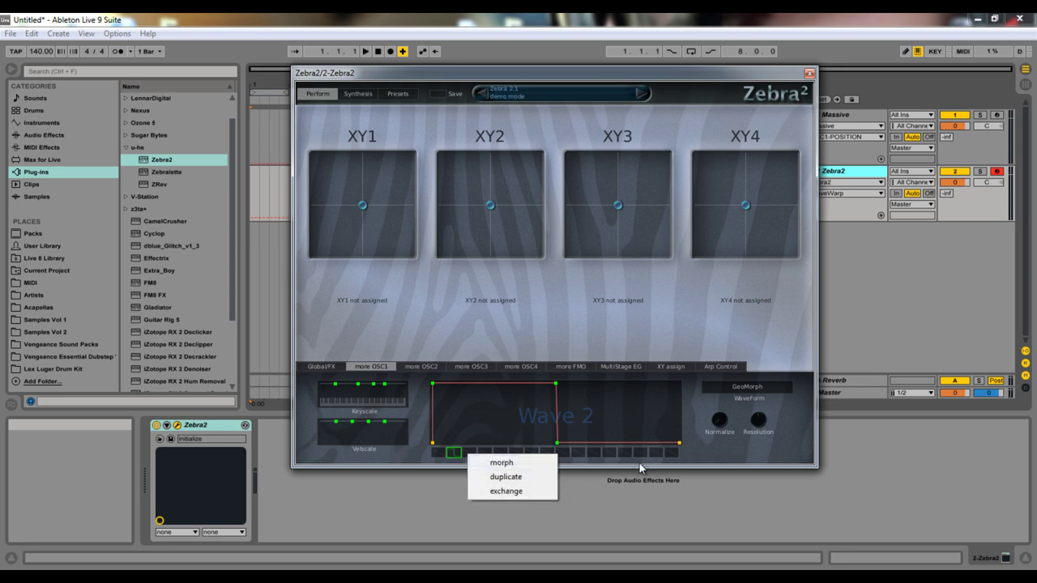
left_click(671, 463)
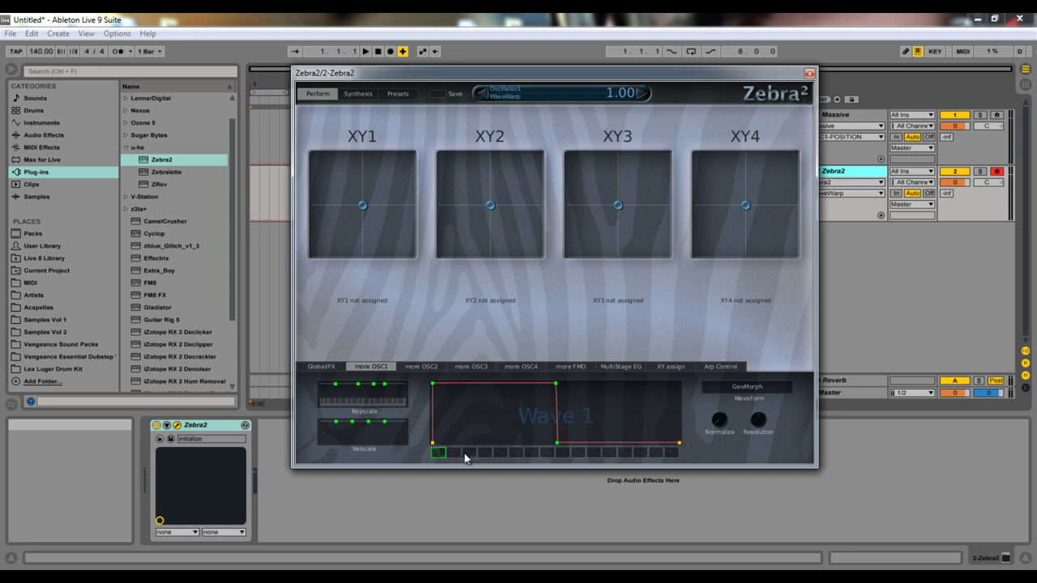
Morph the OSC1 waves between slots 1 and 16 and step through the in-between shapes from wave 2 onward
right_click(672, 455)
left_click(688, 461)
left_click(454, 453)
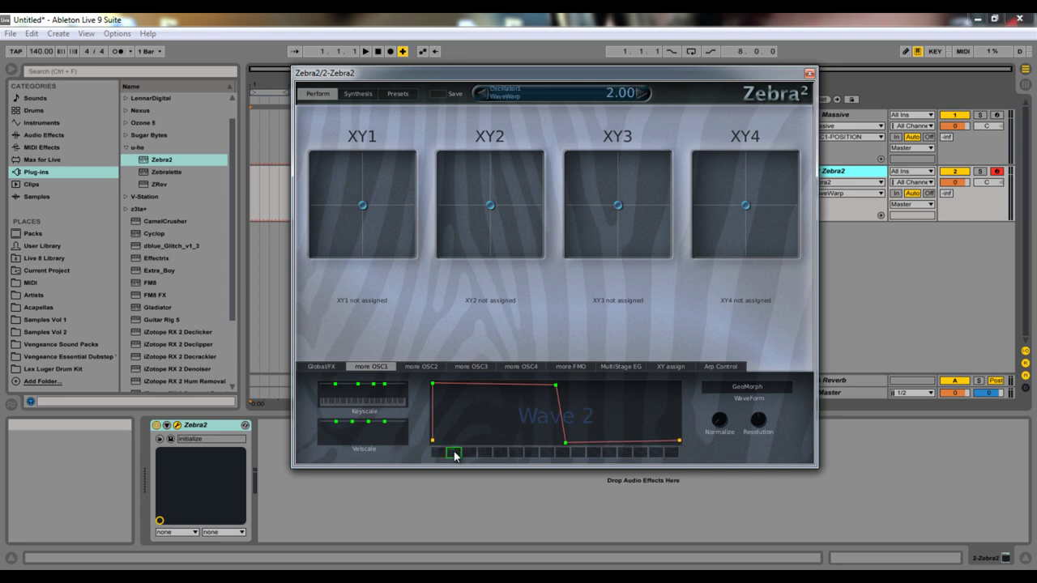
left_click(468, 454)
left_click(484, 453)
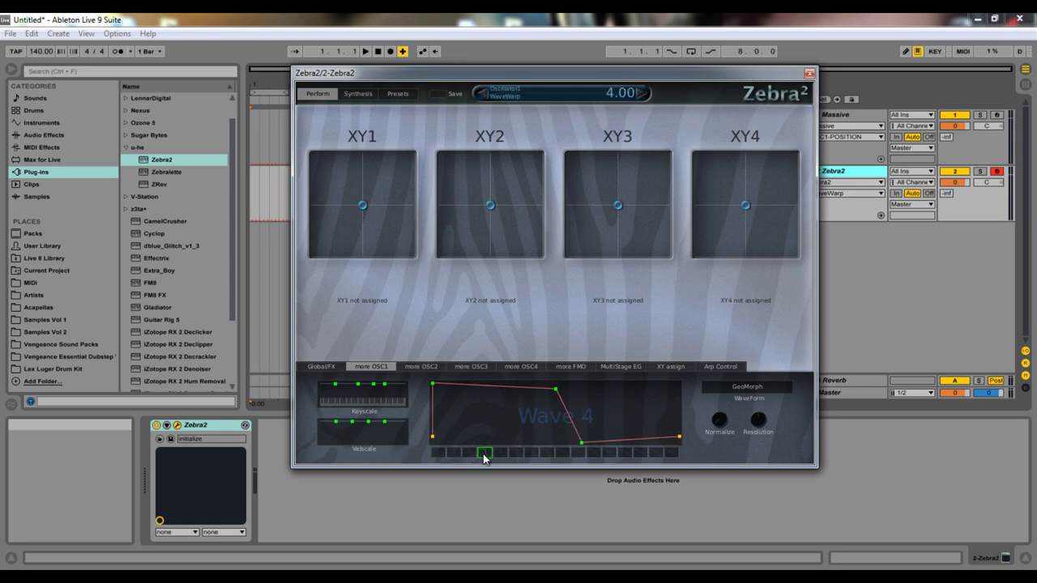
left_click(500, 454)
left_click(515, 454)
left_click(532, 455)
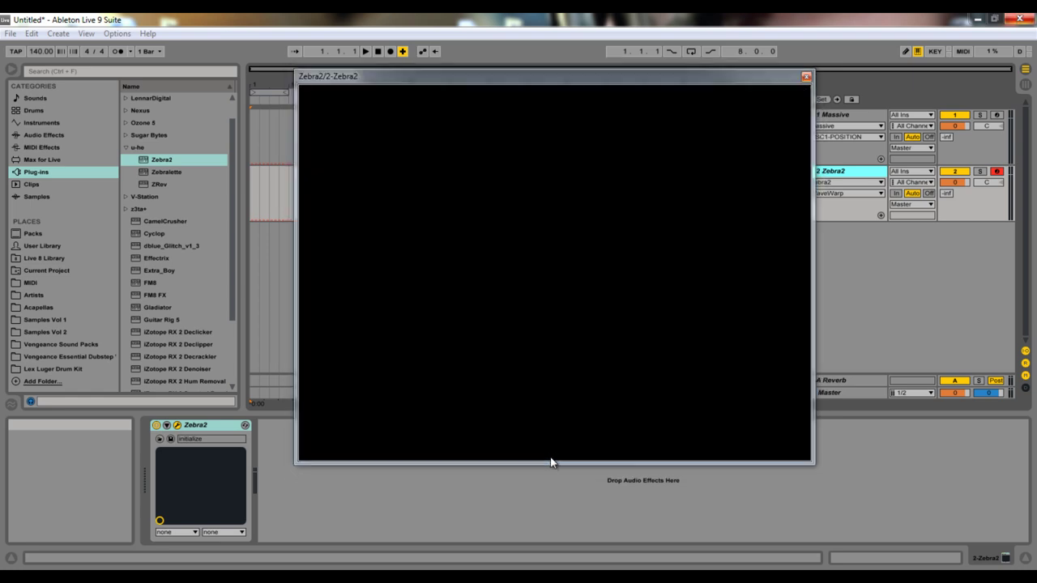
Reopen the Zebra2 window and sweep the OSC1 wave selection from wave 9 back to wave 1
key("ctrl+alt+p")
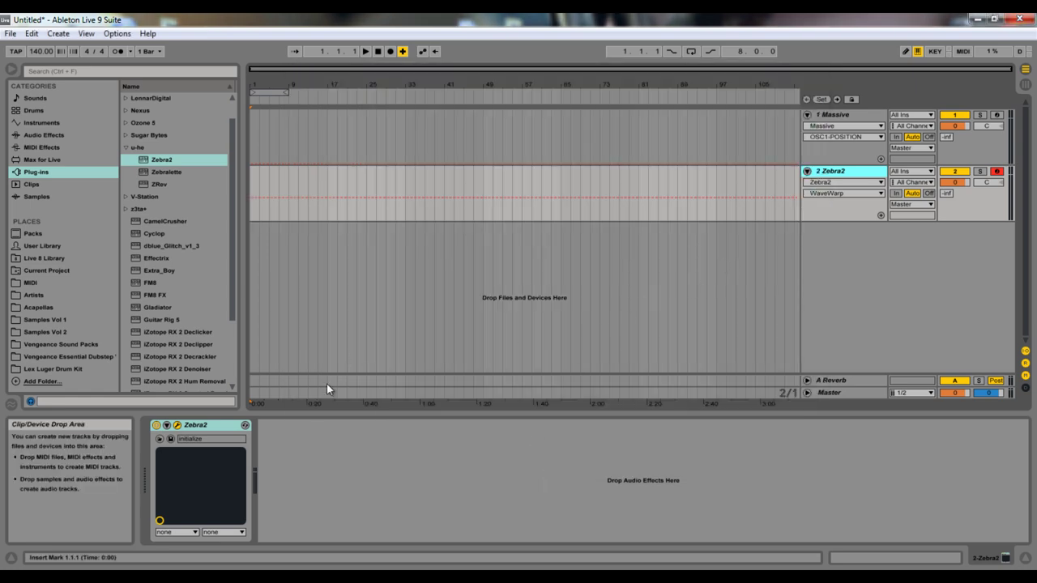
left_click(181, 427)
left_click(180, 427)
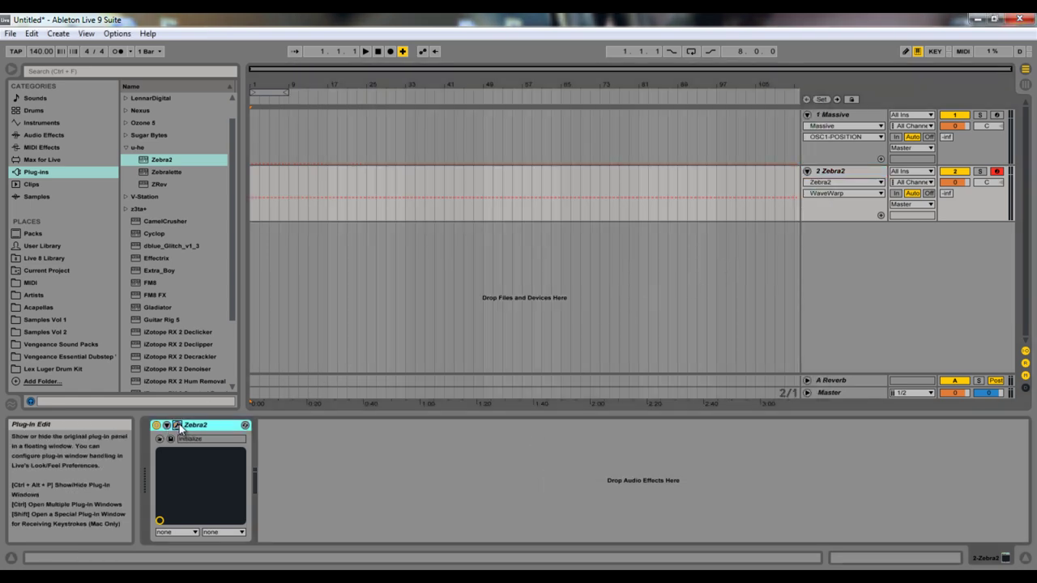
left_click(378, 367)
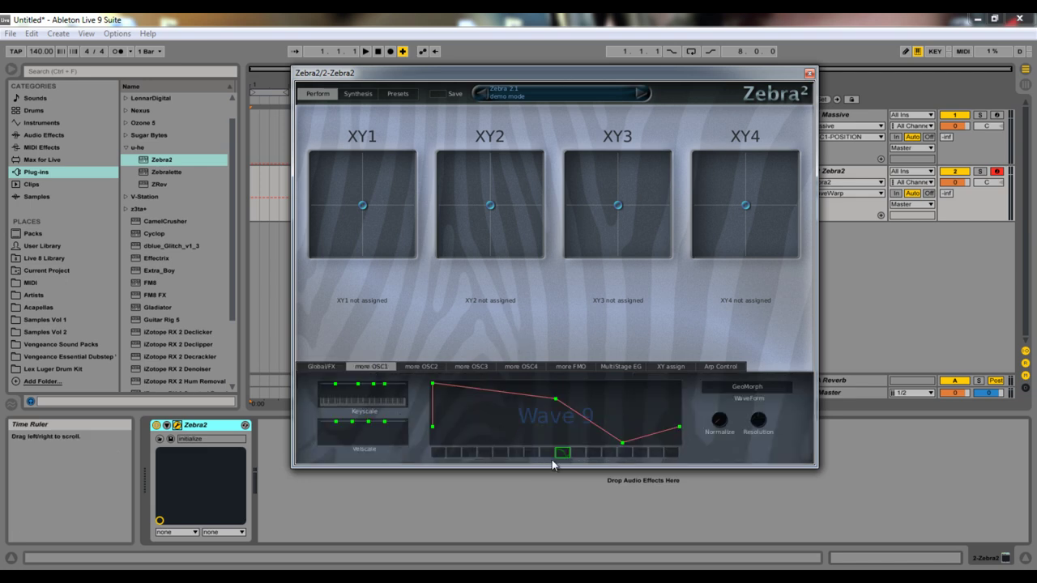
left_click_drag(559, 461, 436, 452)
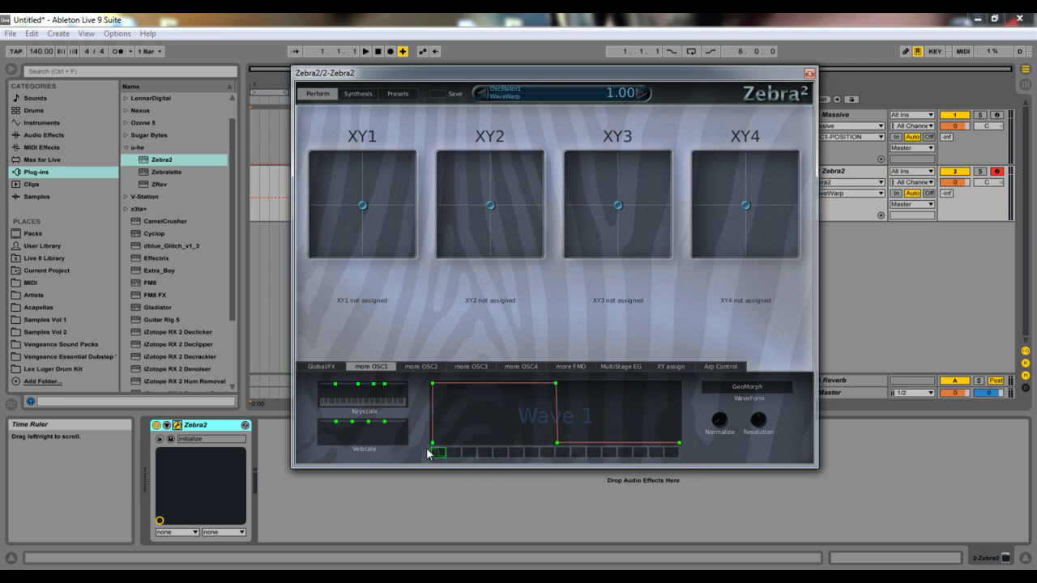
Show Zebra2's Synthesis page, then close the instrument window and delete the Zebra2 track
left_click(357, 93)
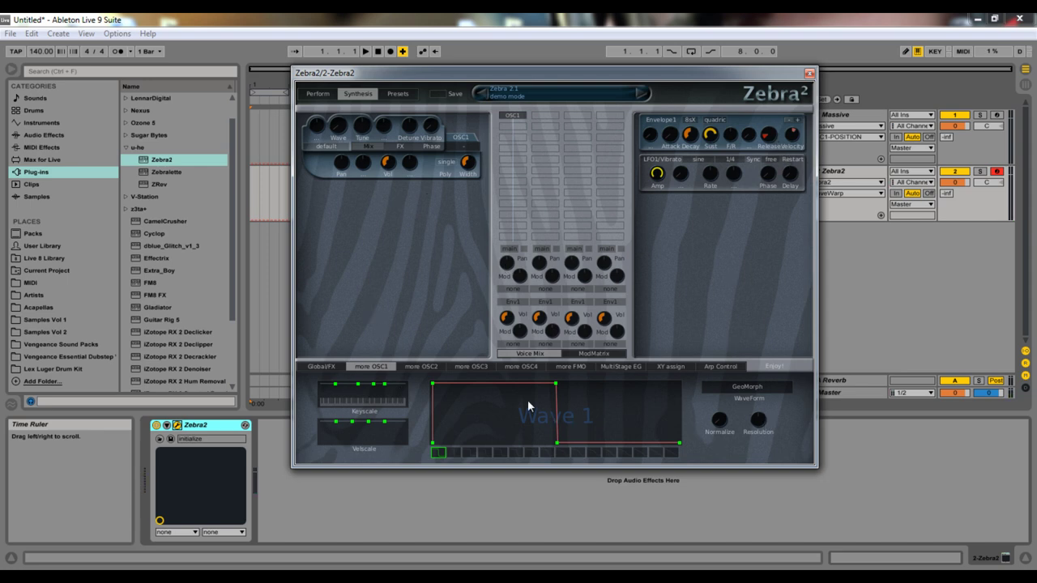
left_click(809, 73)
left_click(847, 174)
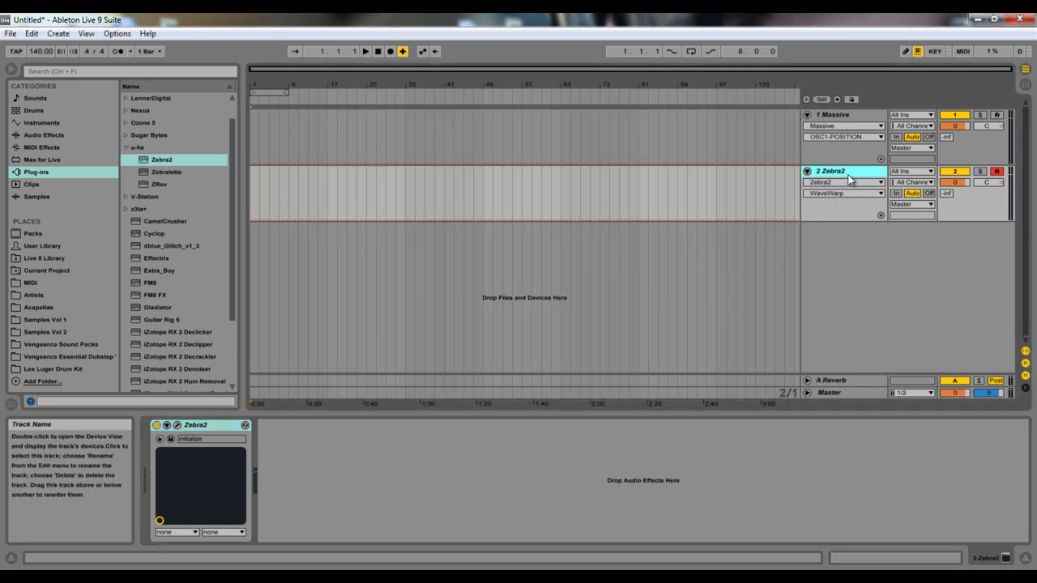
key("Delete")
Open the Massive instrument window and arm its track for recording
left_click(177, 425)
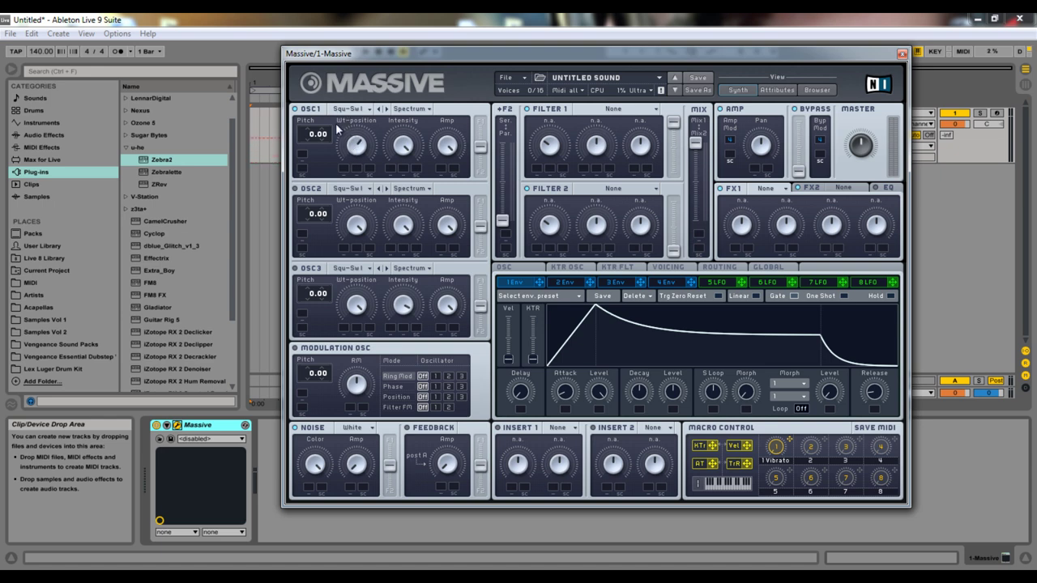
left_click(997, 113)
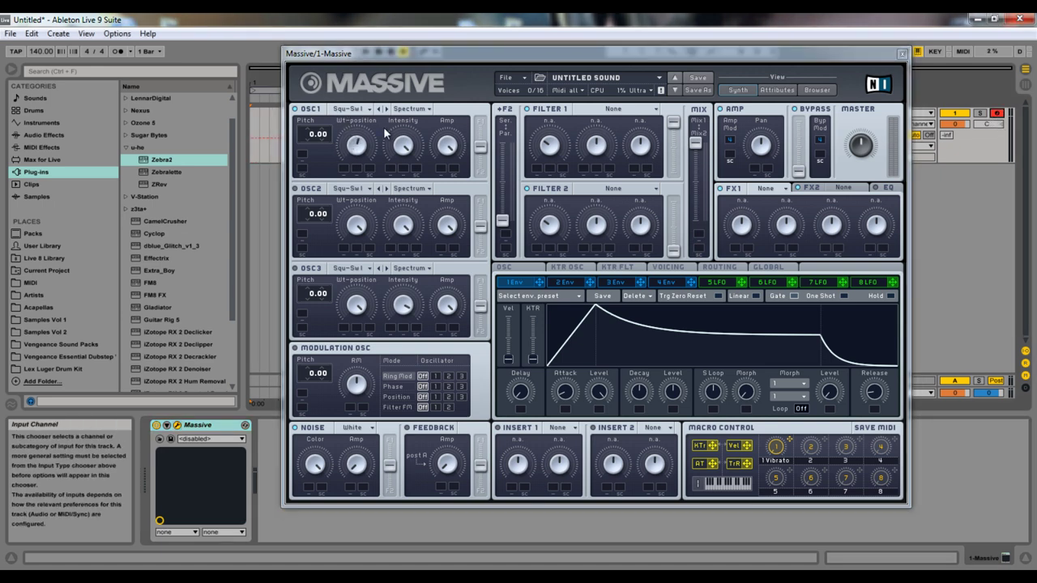
left_click(331, 115)
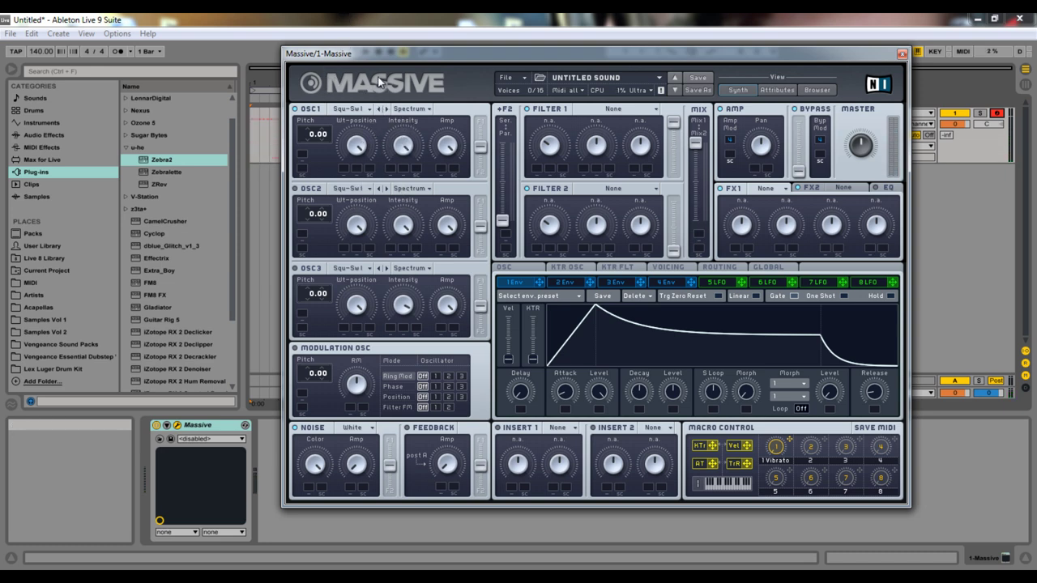
Switch Massive's OSC1 wavetable mode from Spectrum to Bend -/+ to hear its effect
left_click(419, 111)
left_click(378, 158)
left_click(410, 109)
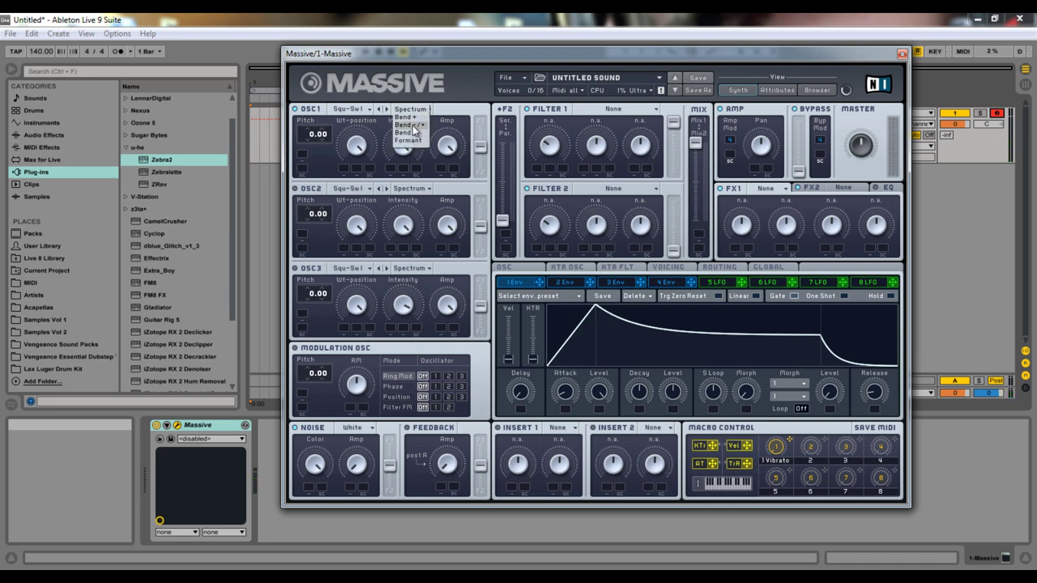
left_click(414, 128)
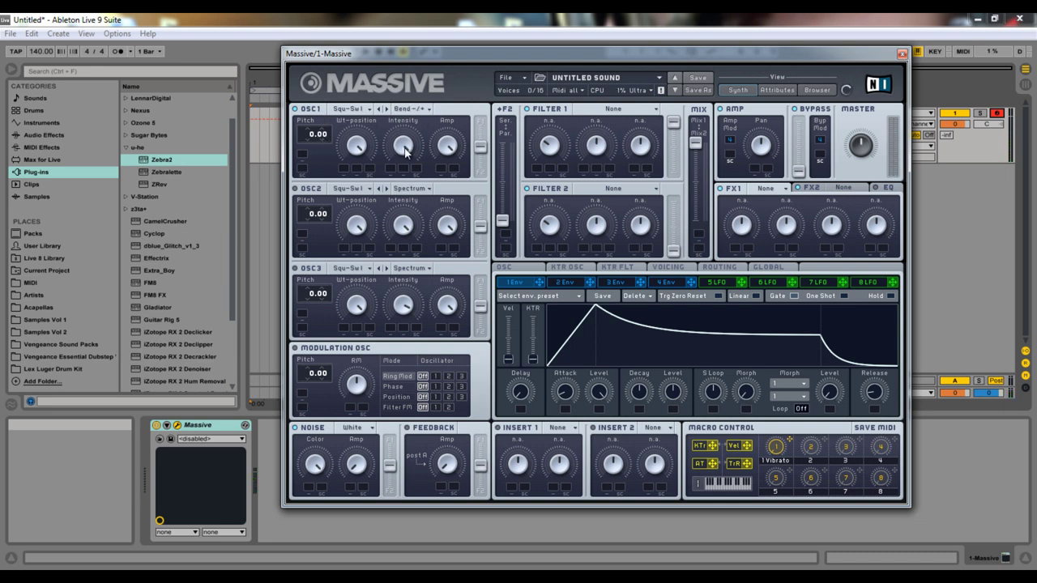
left_click(410, 109)
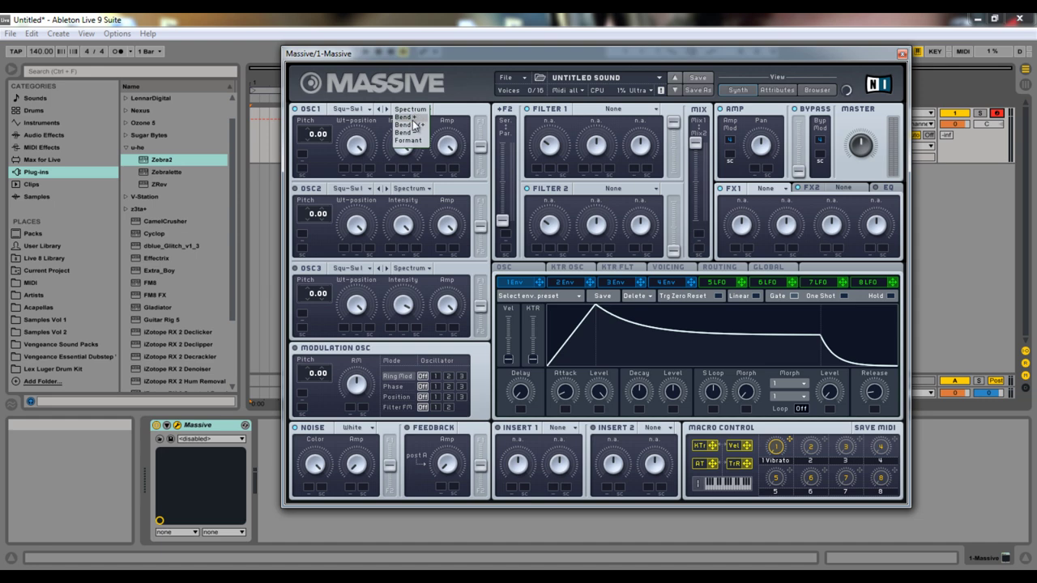
left_click(414, 128)
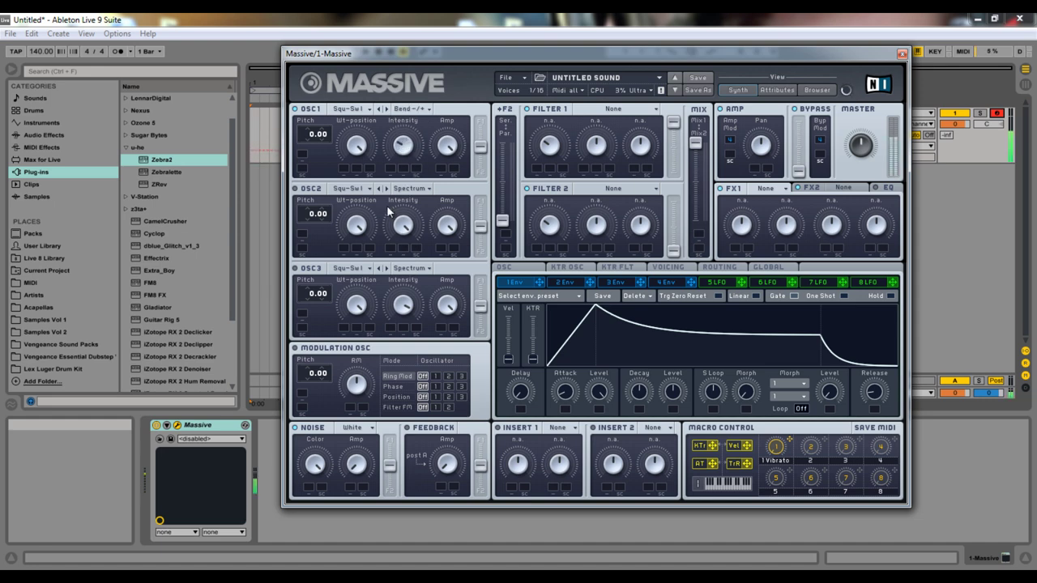
Try the Formant and Bend -/+ modes on OSC1, then set it back to Spectrum
left_click(410, 109)
left_click(409, 140)
left_click(411, 109)
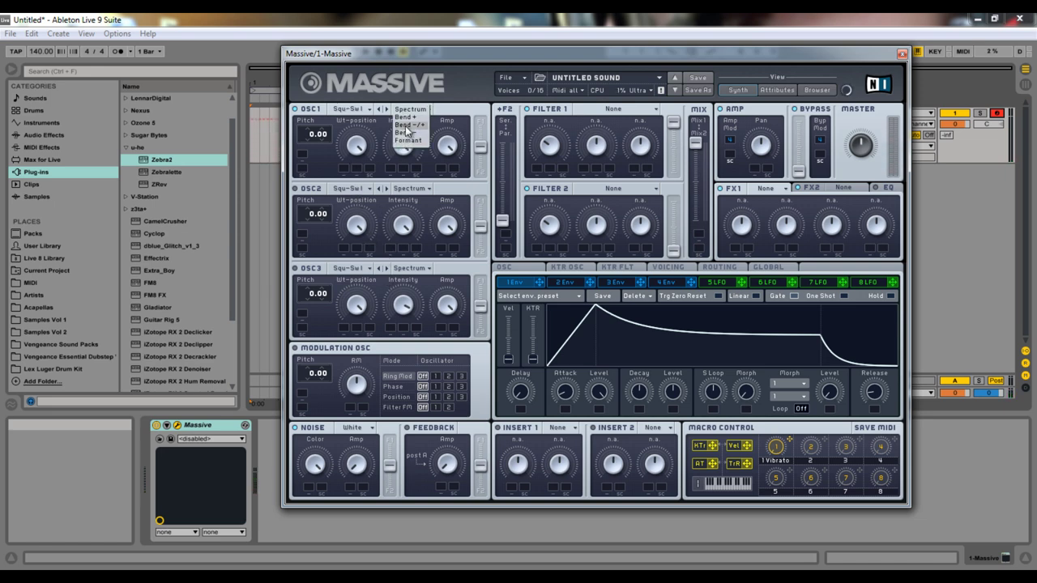
left_click(405, 125)
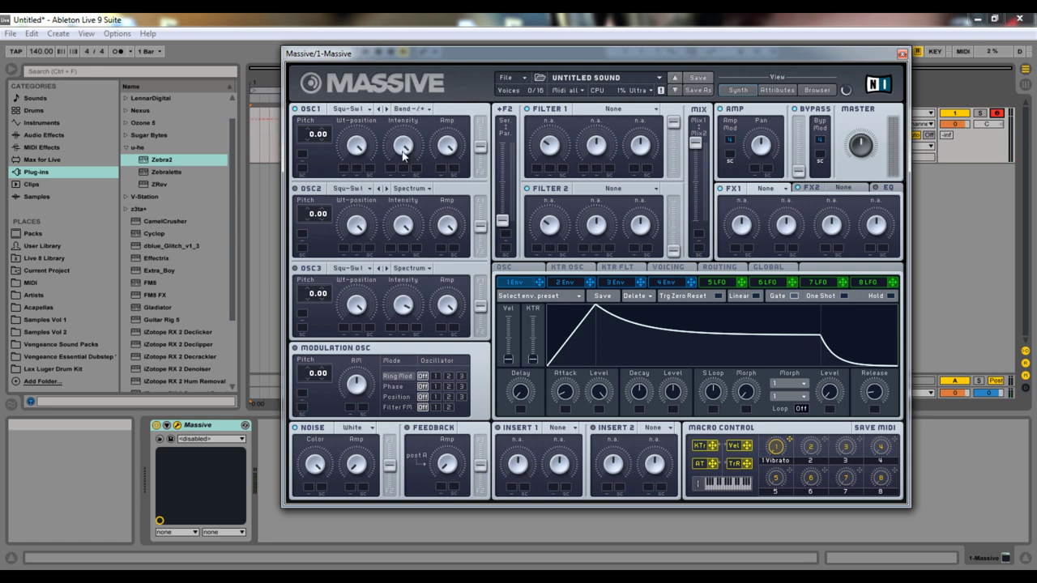
left_click(415, 110)
left_click(407, 112)
Set OSC2's pitch to -12.00 and lower its amp, then set OSC1's pitch to 12.00
left_click_drag(313, 216, 311, 235)
left_click_drag(445, 248, 447, 251)
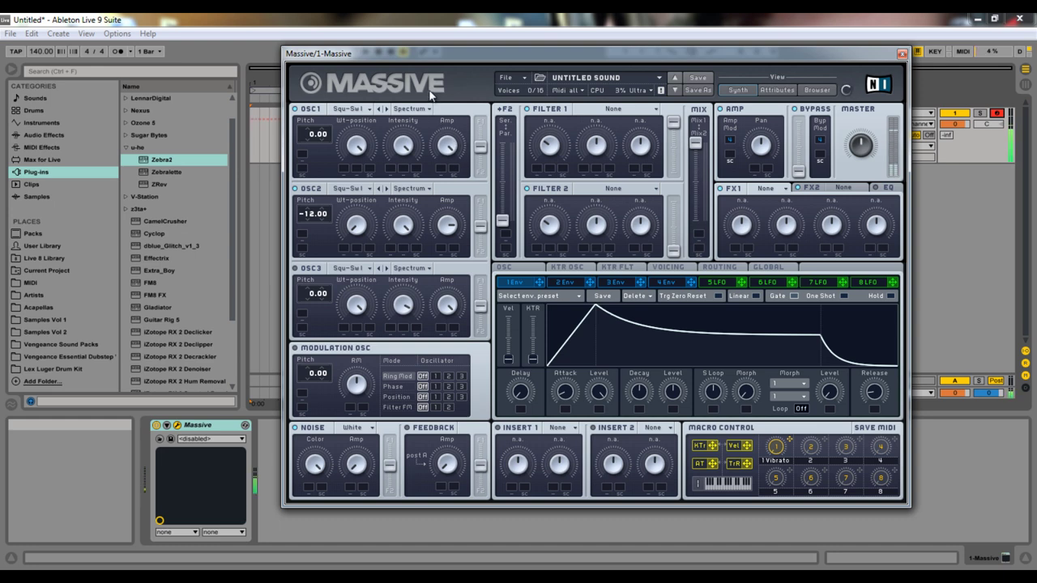
left_click_drag(309, 137, 317, 119)
Start a new sound in Massive to reset the oscillators to their defaults
left_click(502, 78)
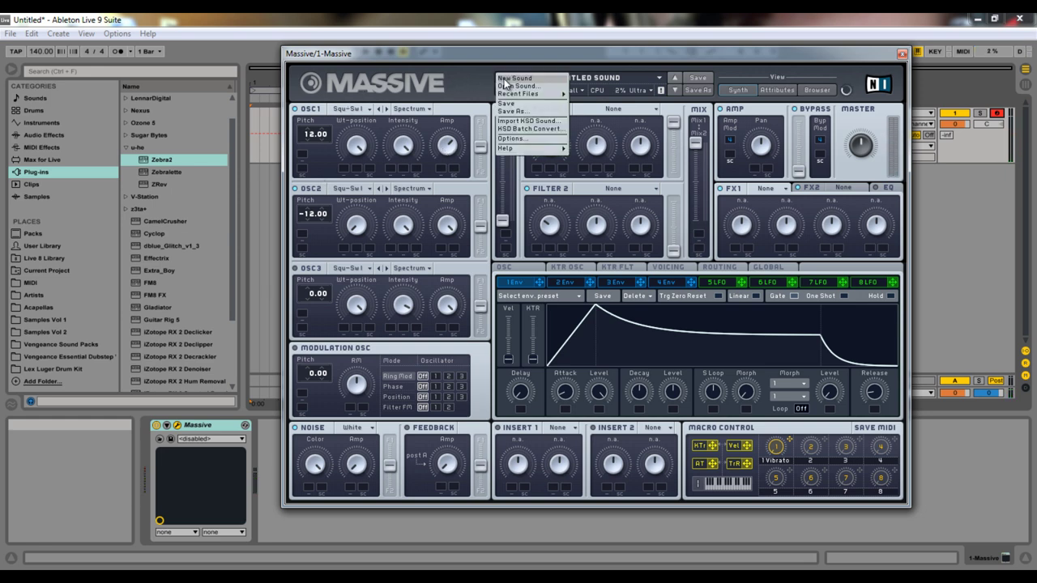
left_click(510, 81)
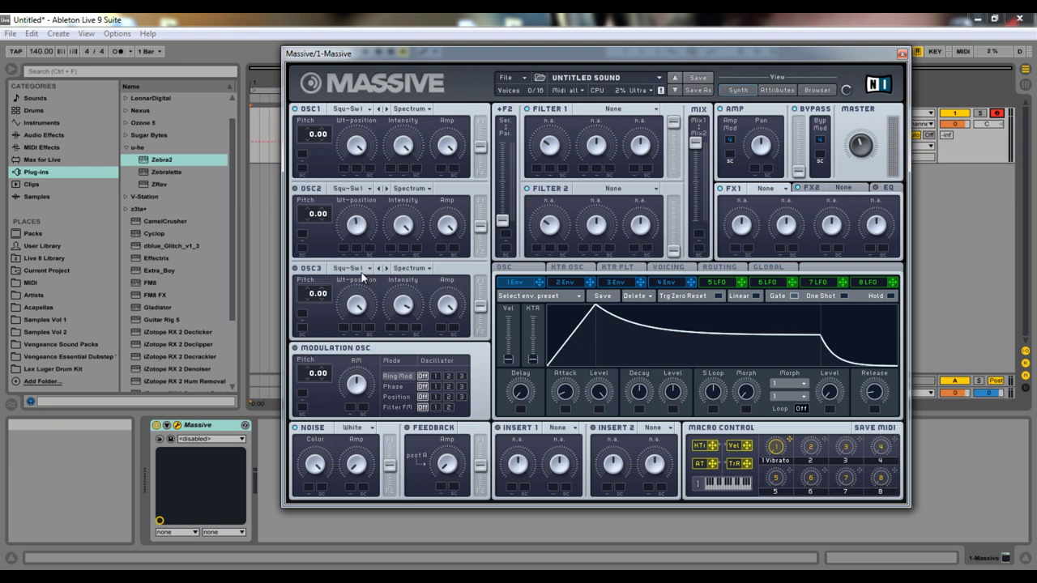
Set OSC2 to the Drive II wavetable in Bend -/+ mode, and set OSC3's wavetable to Math II
left_click(361, 190)
left_click(452, 274)
left_click(414, 206)
left_click(349, 268)
left_click(431, 318)
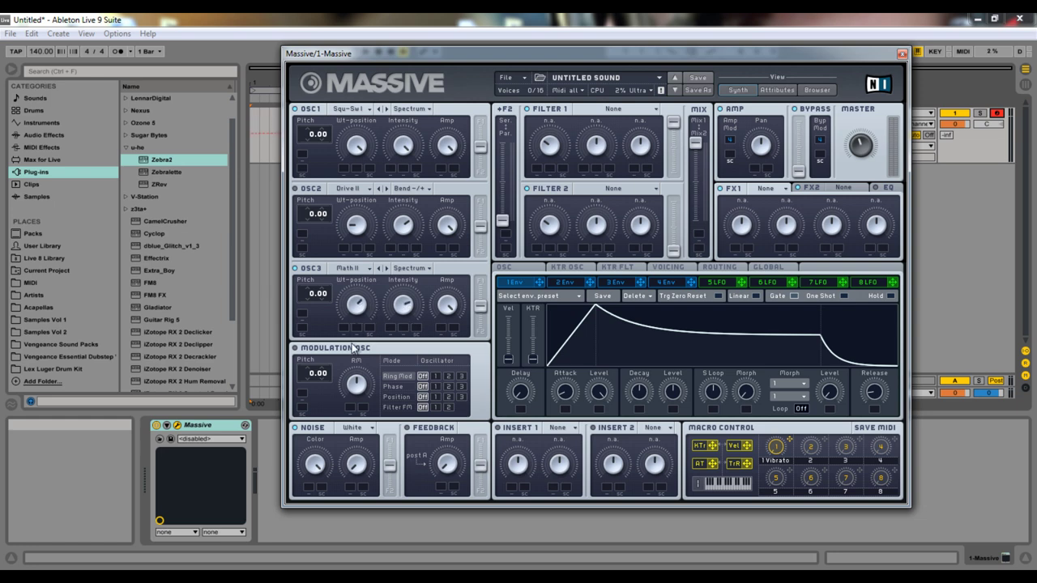
Set OSC3's wavetable mode to Bend -/+, its pitch to -12.00 and OSC1's pitch to 12.00
left_click(410, 268)
left_click(412, 286)
left_click_drag(309, 132, 312, 114)
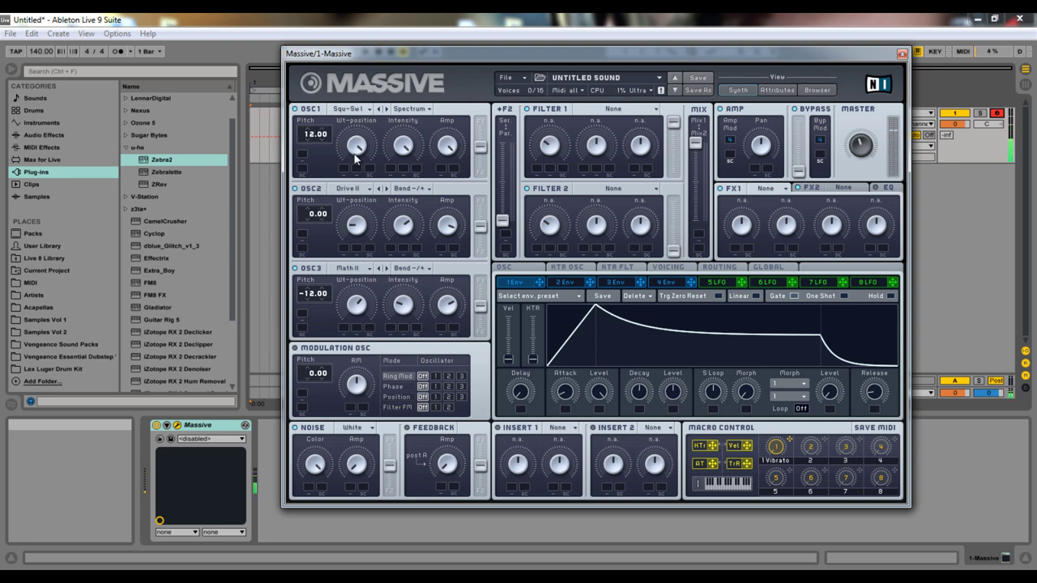
Lower the keyboard octave and play the layered sound, then start a new sound to reset the oscillators
key("z")
key("a")
left_click(508, 78)
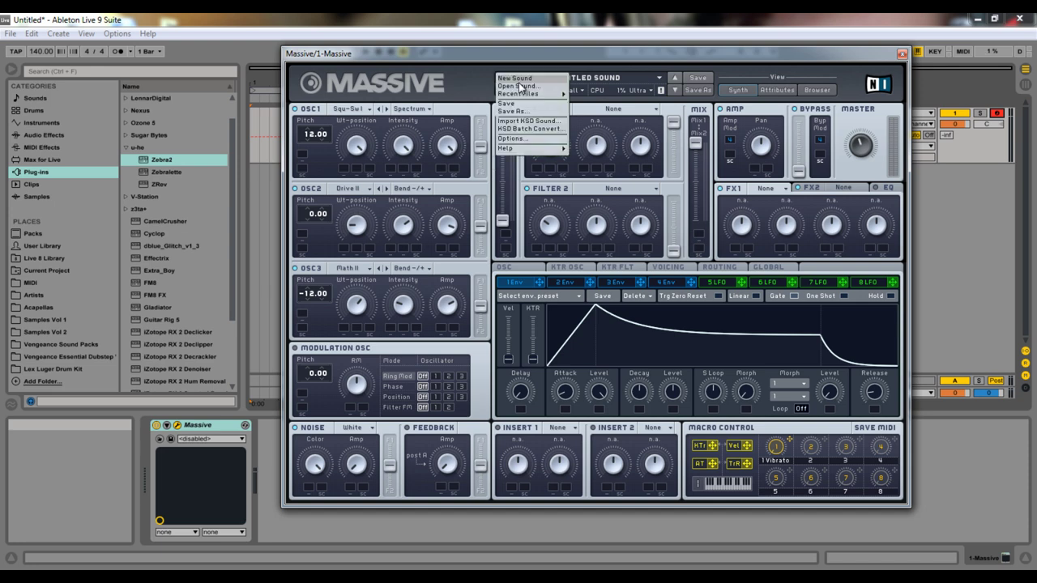
left_click(518, 79)
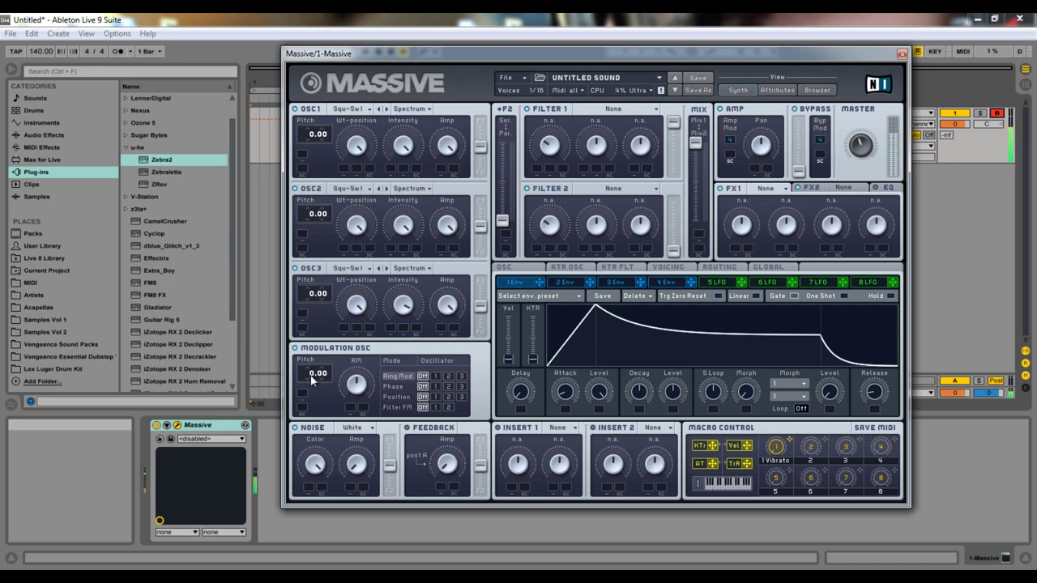
Set the Modulation Osc pitch to -12.00 and apply its Ring Mod to oscillator 1
left_click_drag(312, 392, 313, 390)
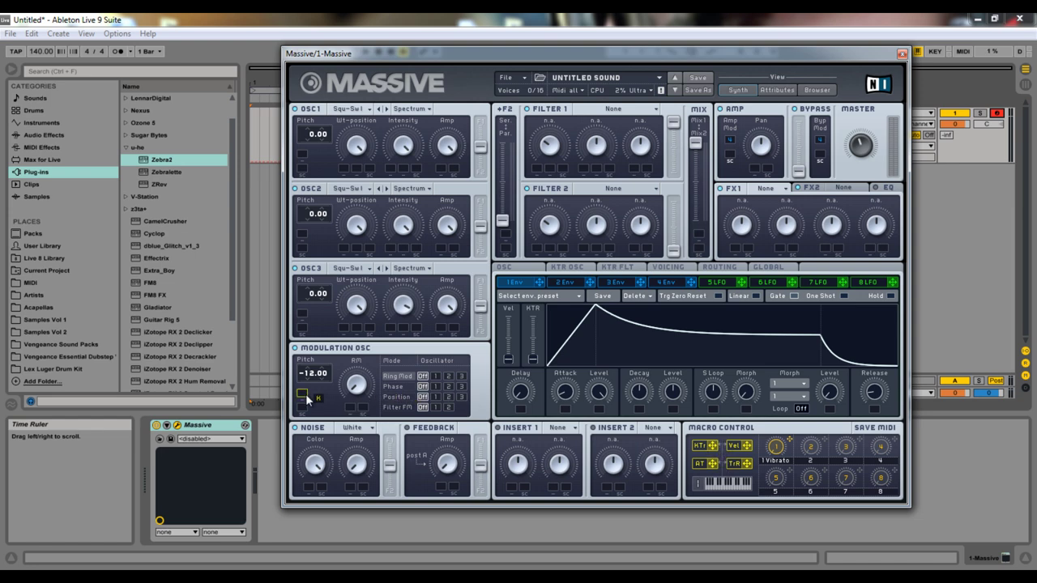
left_click_drag(299, 392, 316, 387)
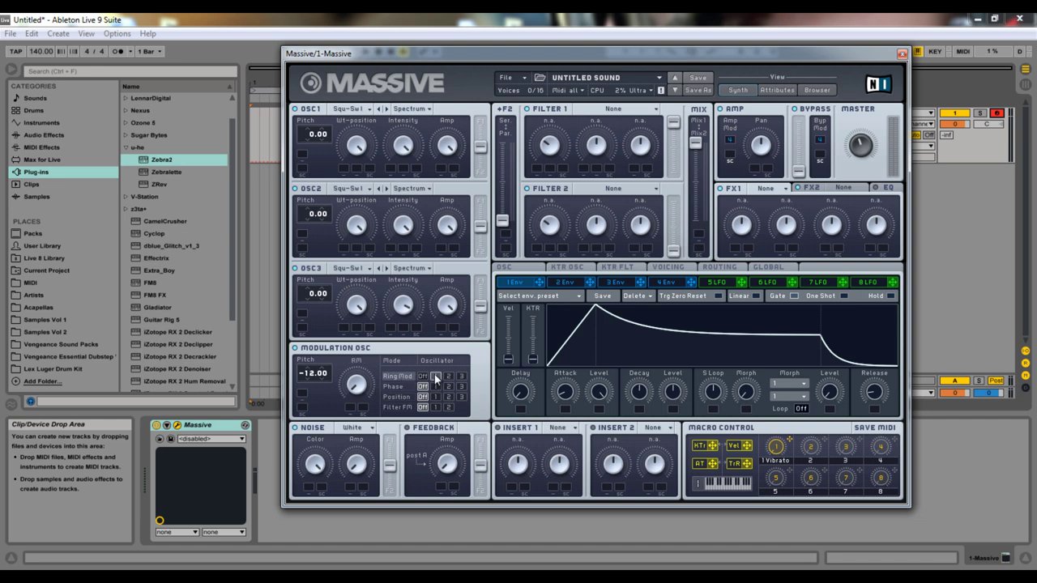
left_click(461, 376)
left_click(424, 377)
left_click(435, 377)
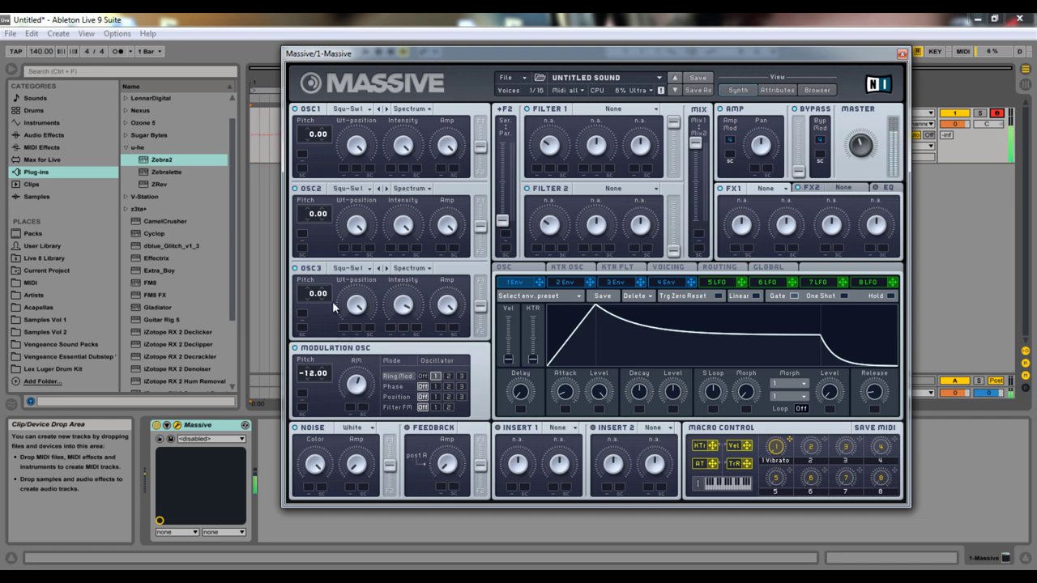
Try the ring modulation with the Modulation Osc pitch at 24.00, then reset the pitch to 0.00
key("z")
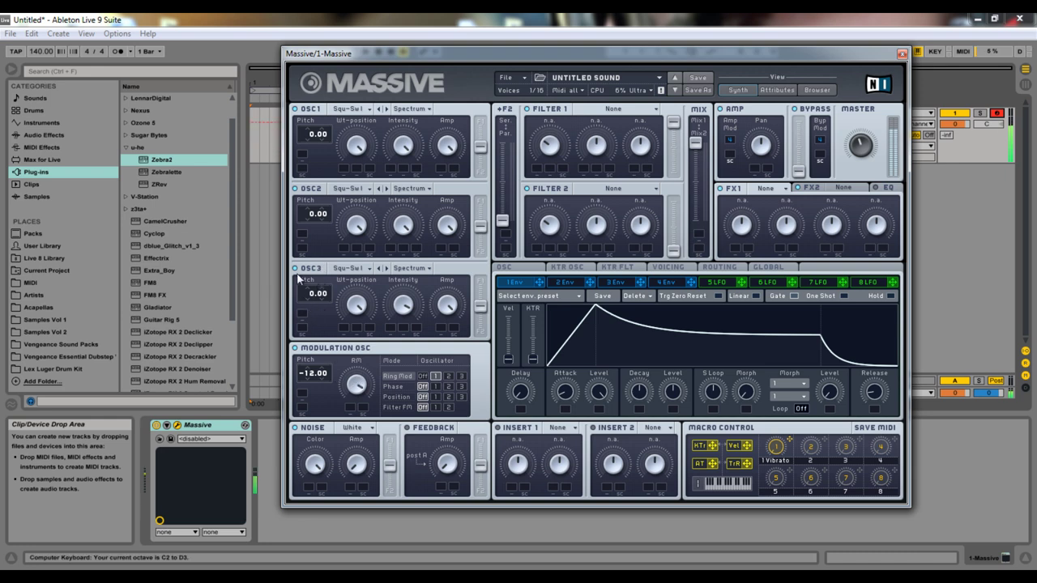
left_click_drag(312, 376, 312, 330)
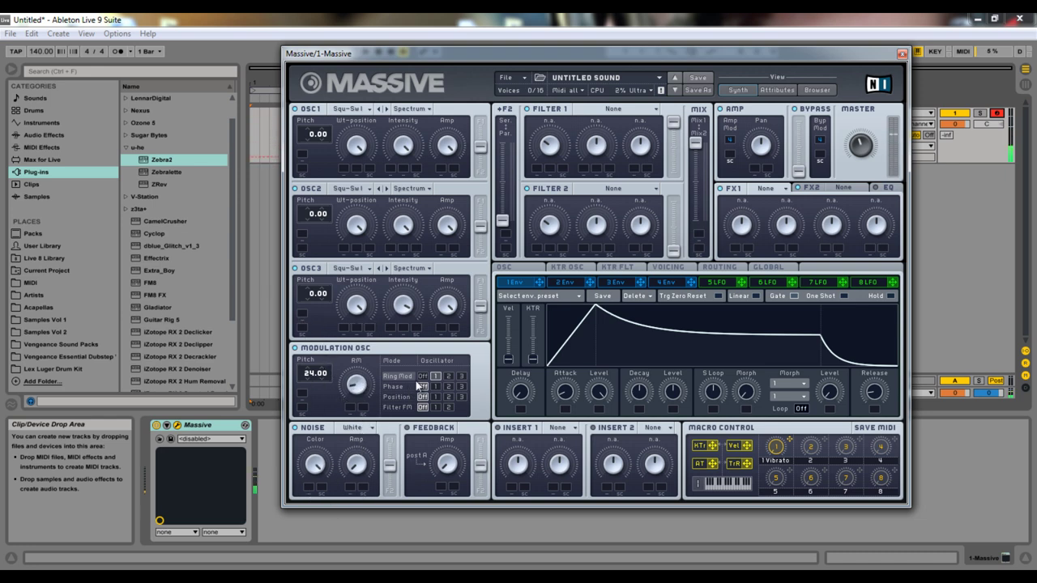
left_click(310, 378, "ctrl")
Try the Modulation Osc's Phase mode on oscillator 1, then switch it off
left_click(399, 386)
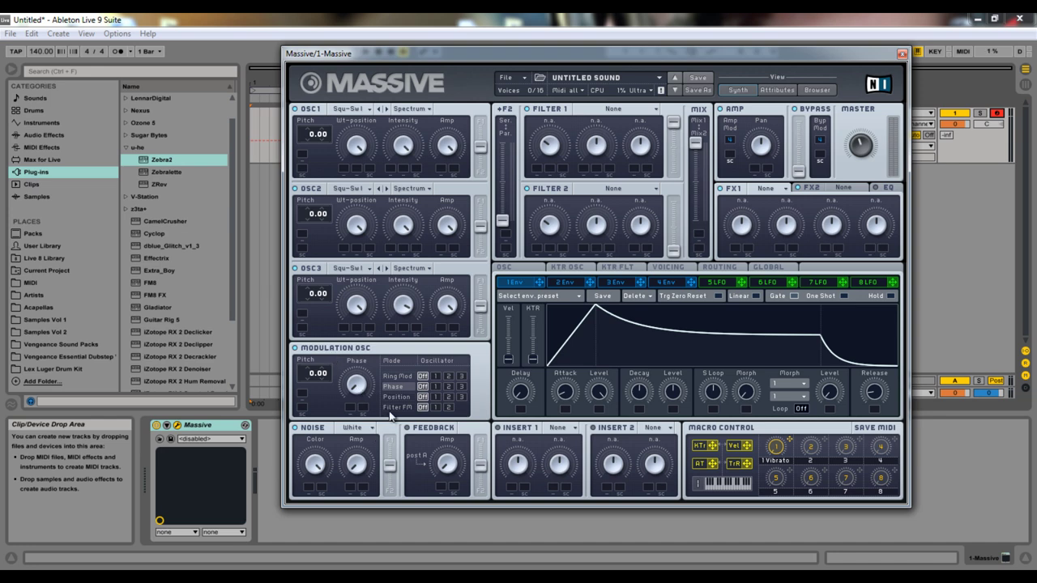
left_click(435, 386)
left_click(423, 388)
Try the Modulation Osc's Position mode on oscillator 1 at a lower keyboard octave, then switch it off
left_click(401, 397)
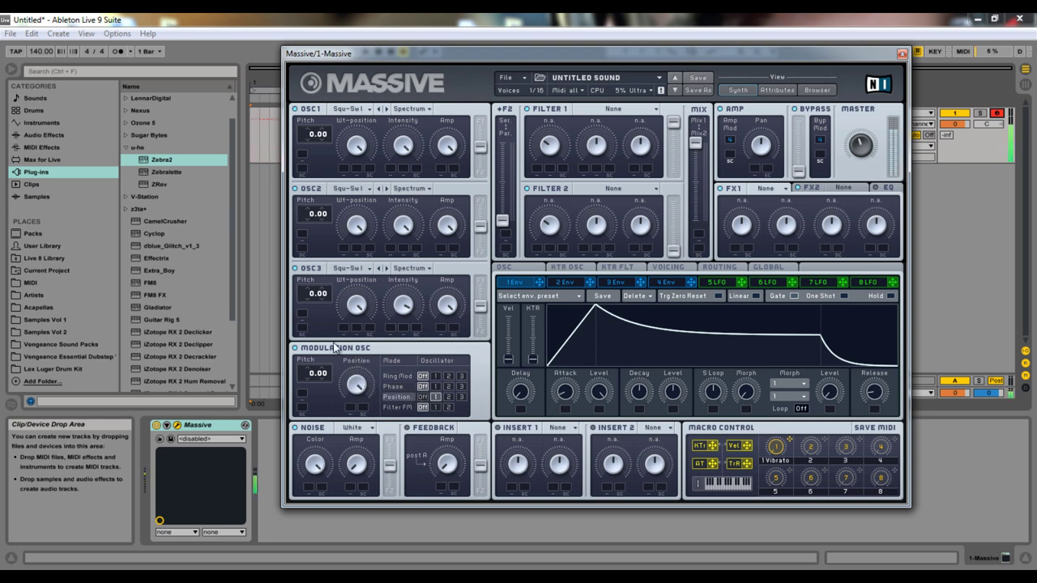
key("z")
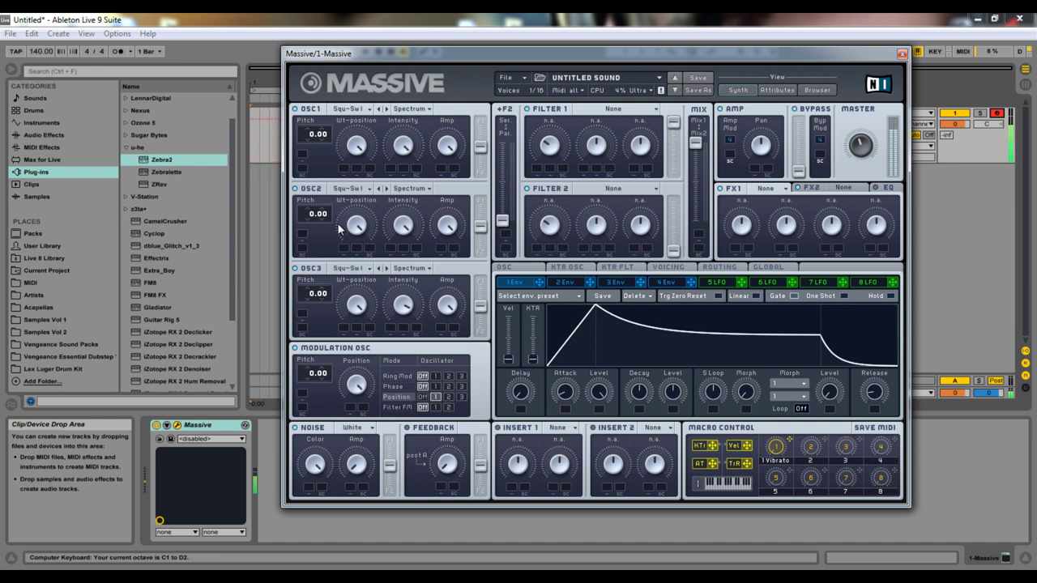
left_click(423, 397)
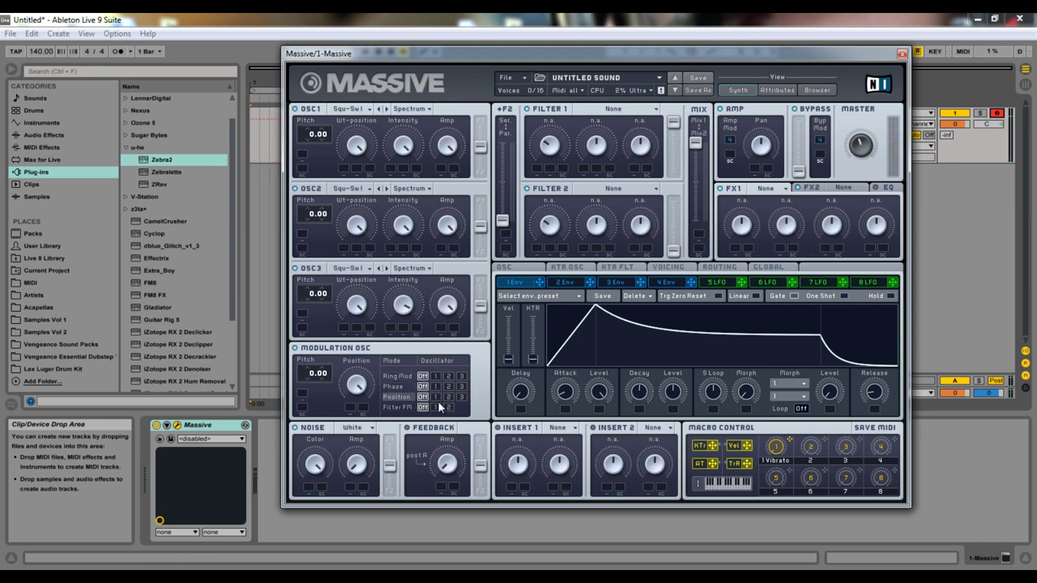
Try Position modulation on OSC1 with the Math II wavetable, then set the wavetable back to Squ-Sw I
left_click(388, 109)
left_click(387, 110)
left_click(387, 109)
left_click(387, 110)
left_click(435, 397)
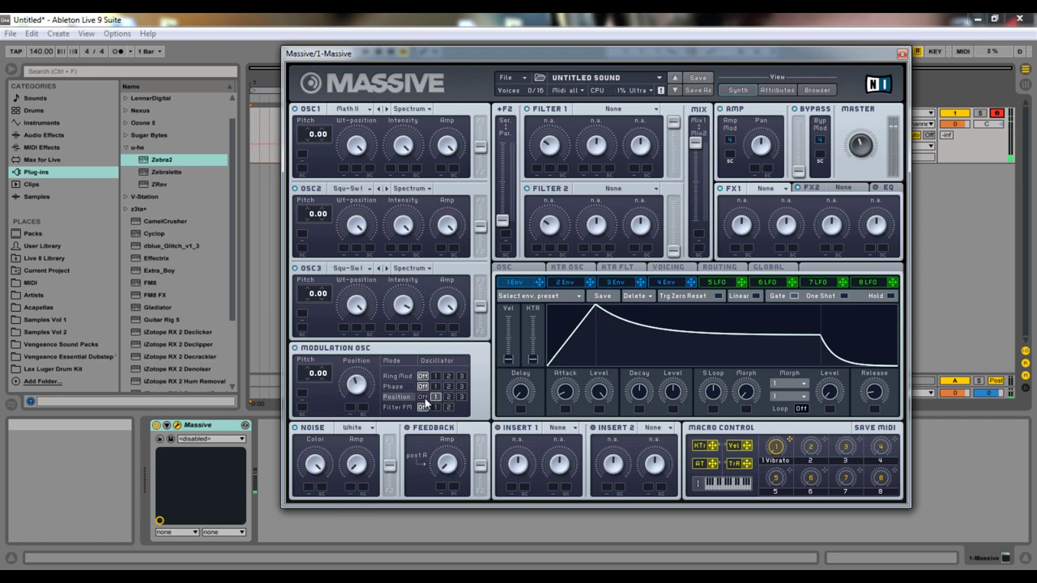
left_click(351, 110)
left_click(409, 136)
Set Filter 1 to Lowpass 4 and Filter 2 to Highpass 4, and apply the Modulation Osc's Filter FM to filter 1
left_click(418, 409)
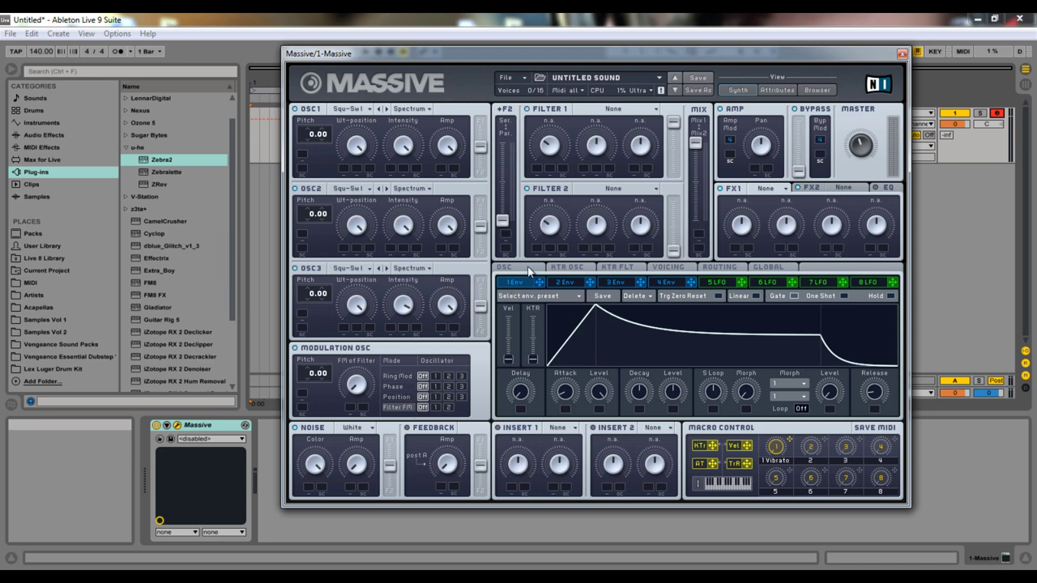
left_click(606, 112)
left_click(600, 117)
left_click(613, 188)
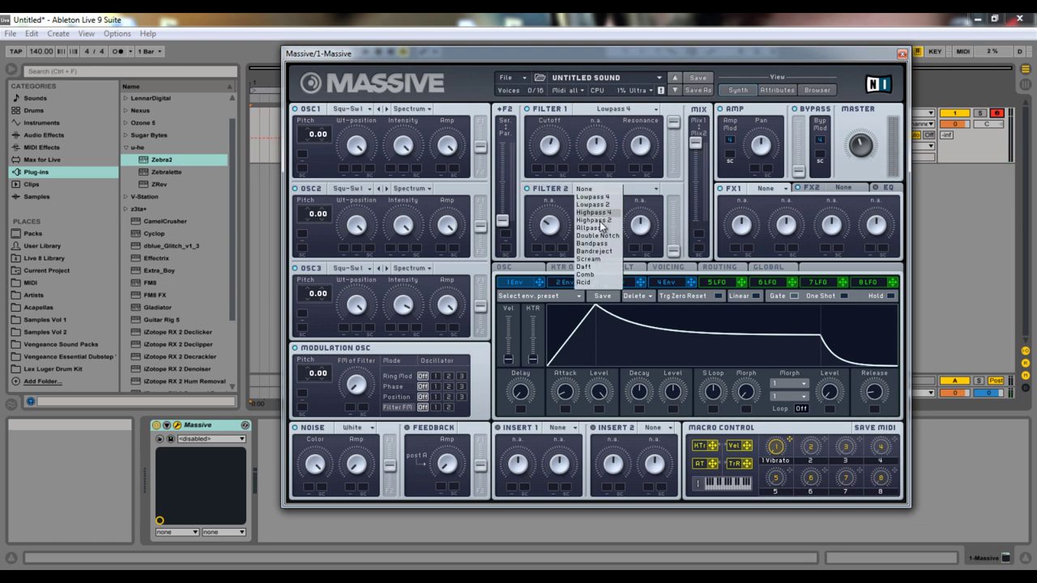
left_click(595, 212)
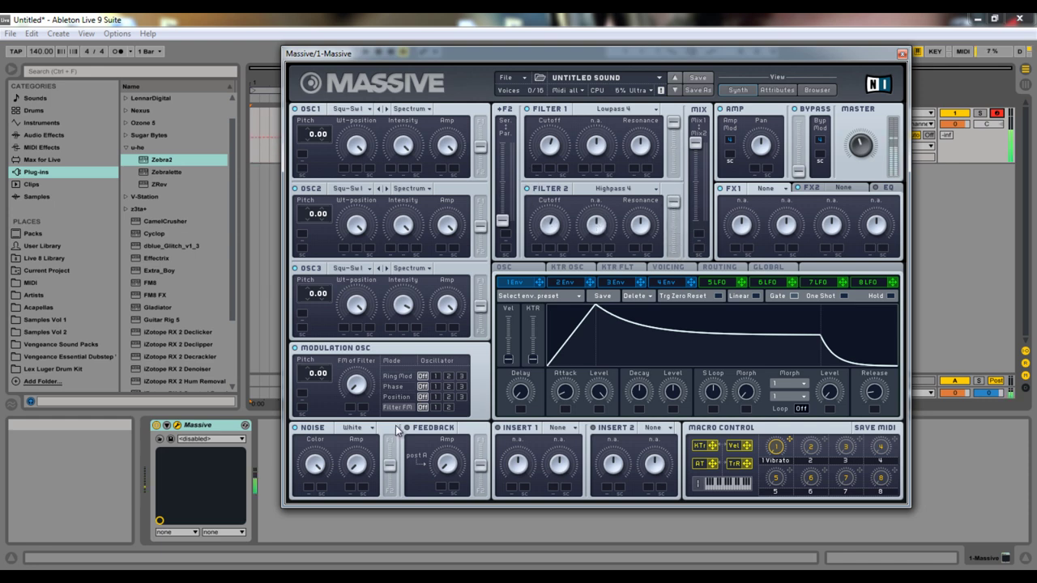
left_click(435, 408)
Change Filter 2 to Lowpass 4 and move the F2 routing fader fully to serial
left_click(614, 189)
left_click(603, 197)
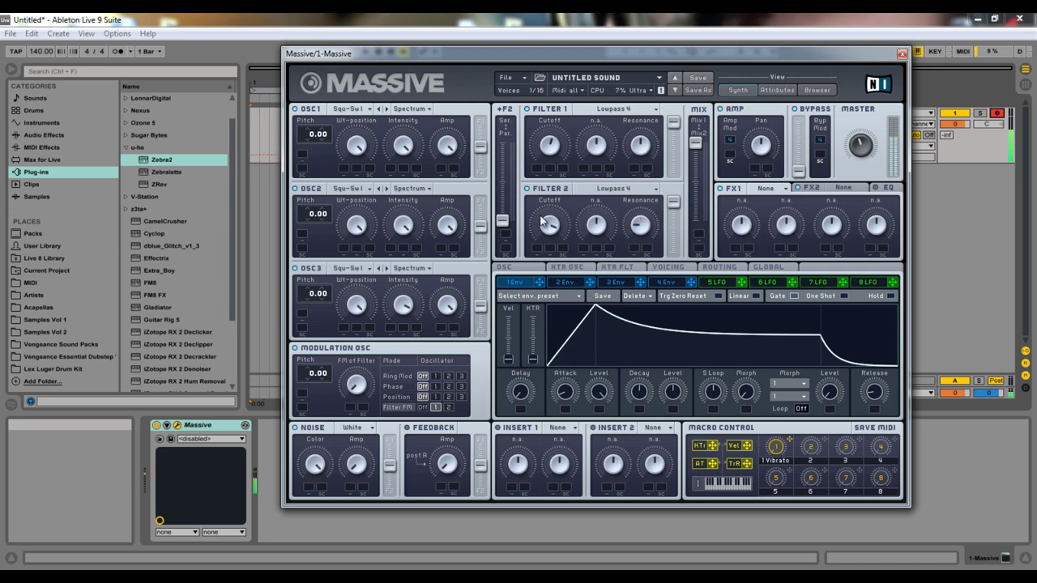
left_click_drag(503, 223, 502, 144)
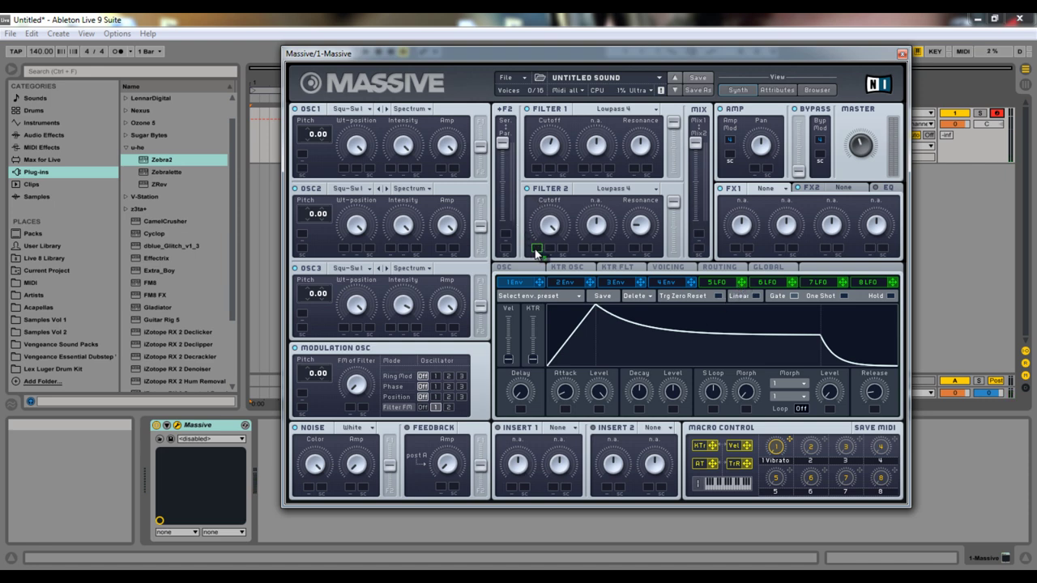
left_click_drag(537, 250, 543, 278)
right_click(537, 250)
left_click(546, 261)
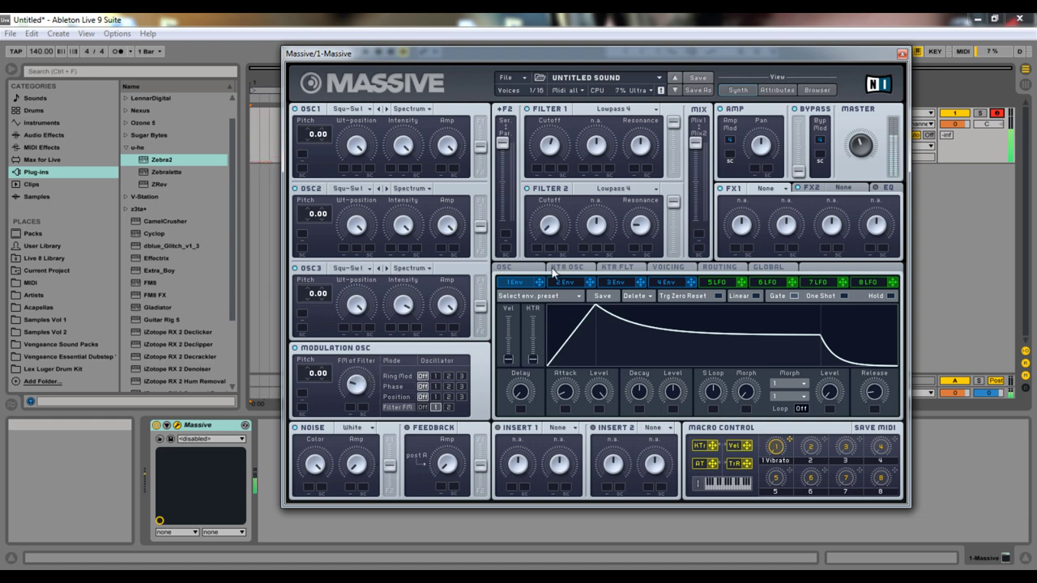
Apply the Filter FM to filter 2 and move the filter mix fader fully to Mix2
left_click(449, 407)
left_click_drag(696, 143, 695, 221)
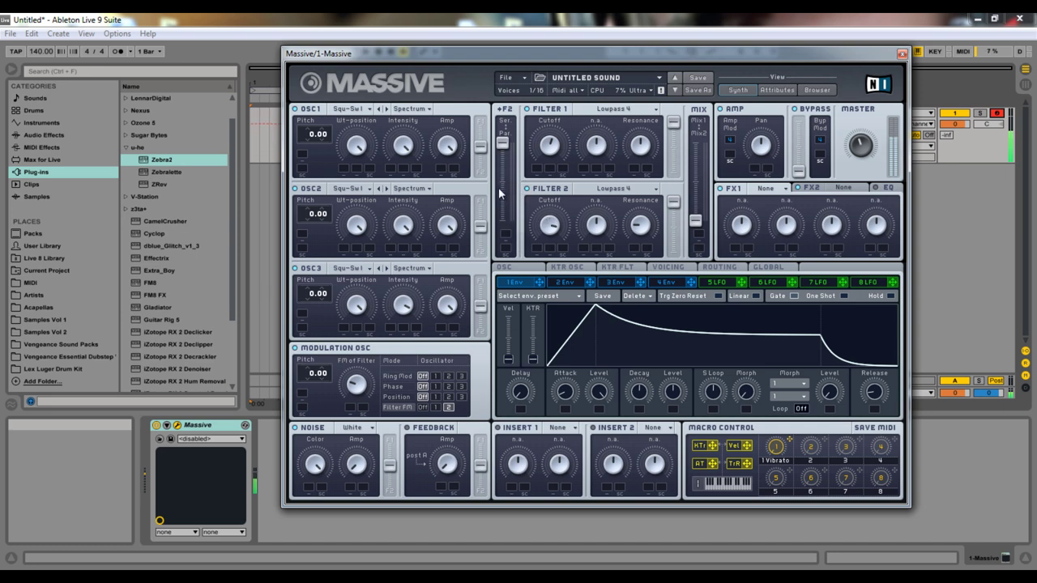
Start a new sound and select Position as the Modulation Osc mode
left_click(505, 78)
left_click(510, 81)
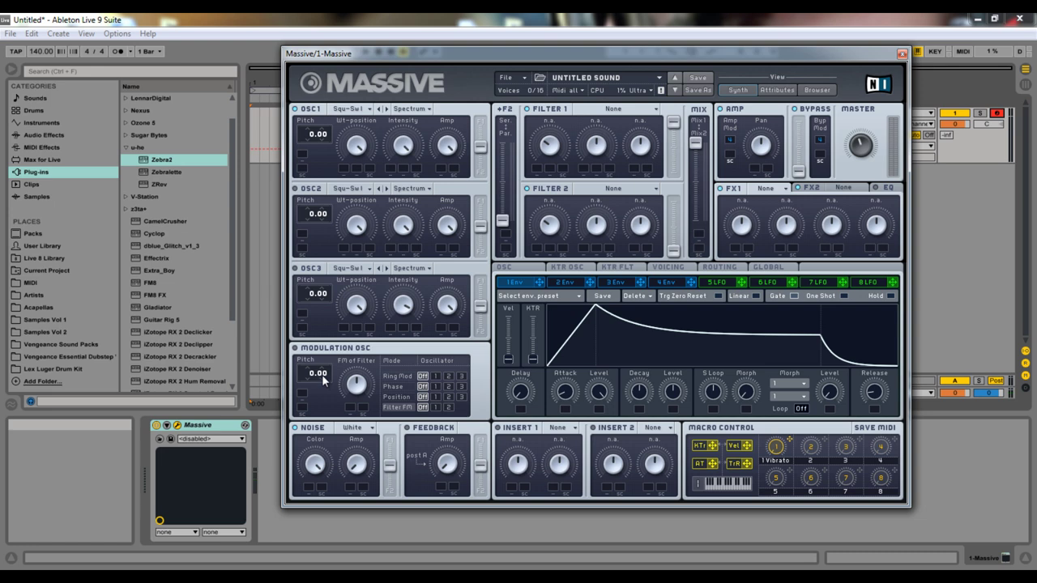
left_click(396, 397)
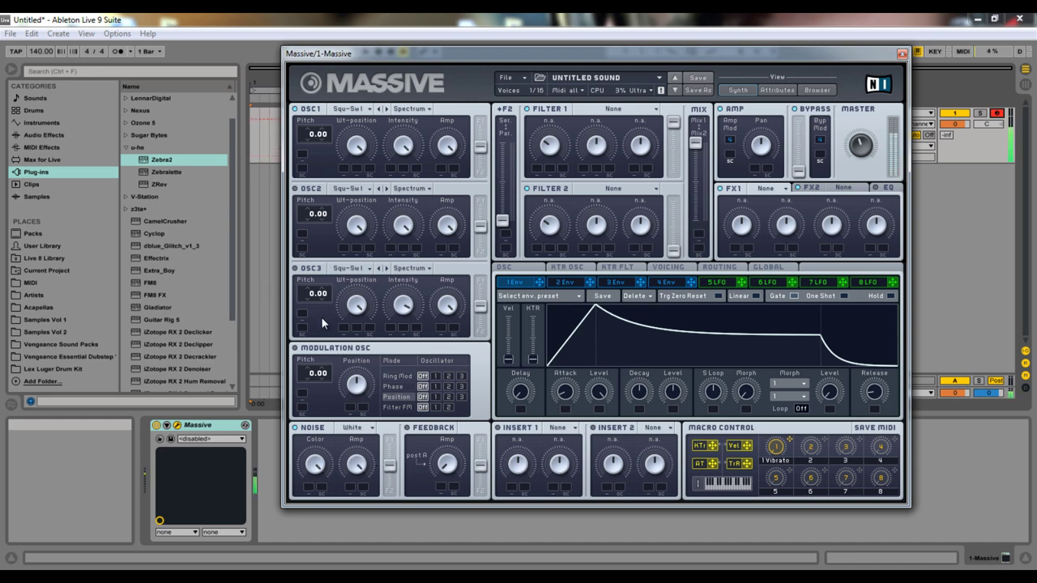
Try other noise types in the Noise section, including Amp Noise and AC Power
left_click(366, 428)
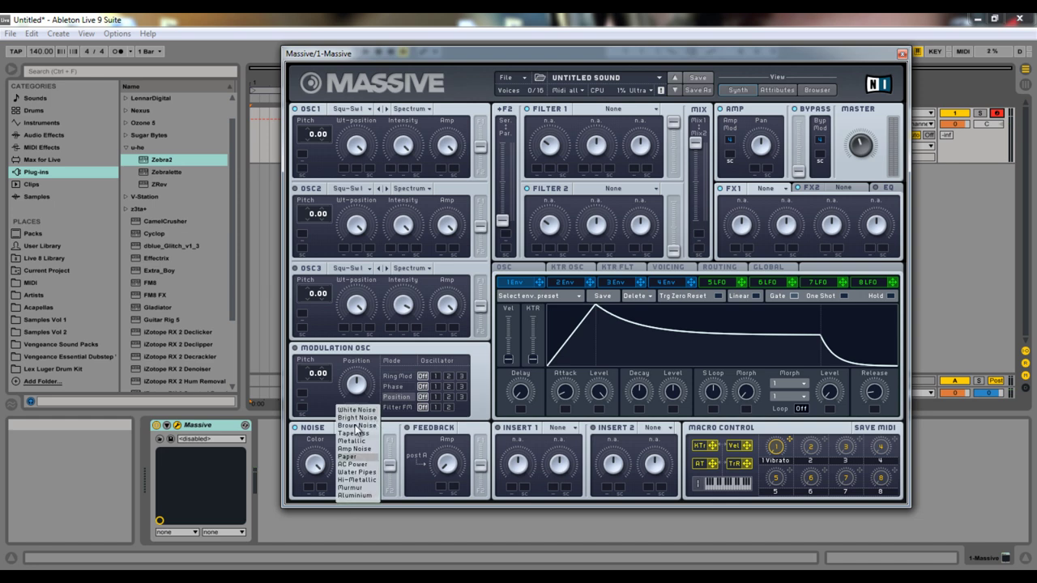
left_click(343, 486)
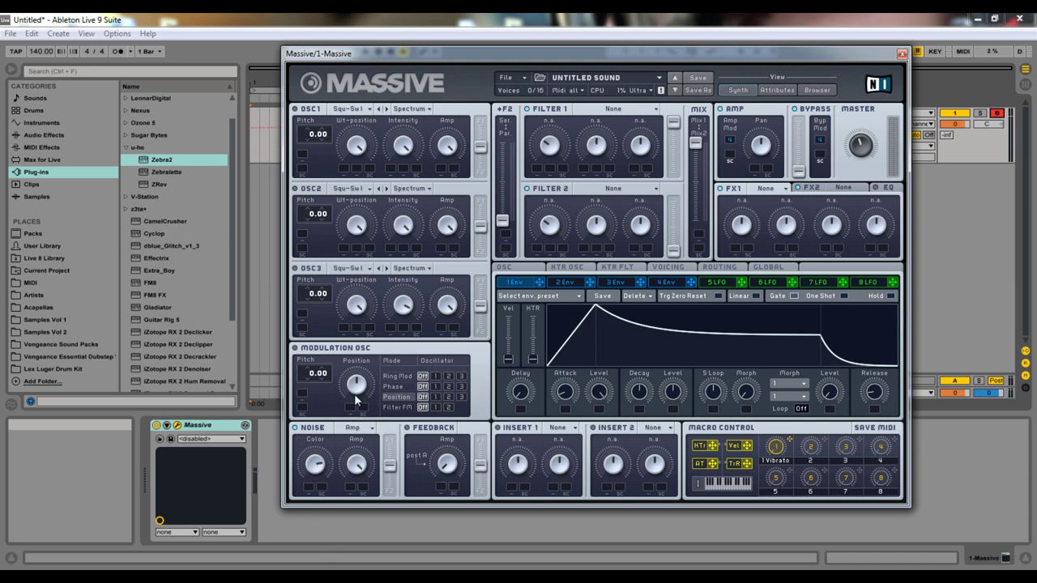
left_click(356, 428)
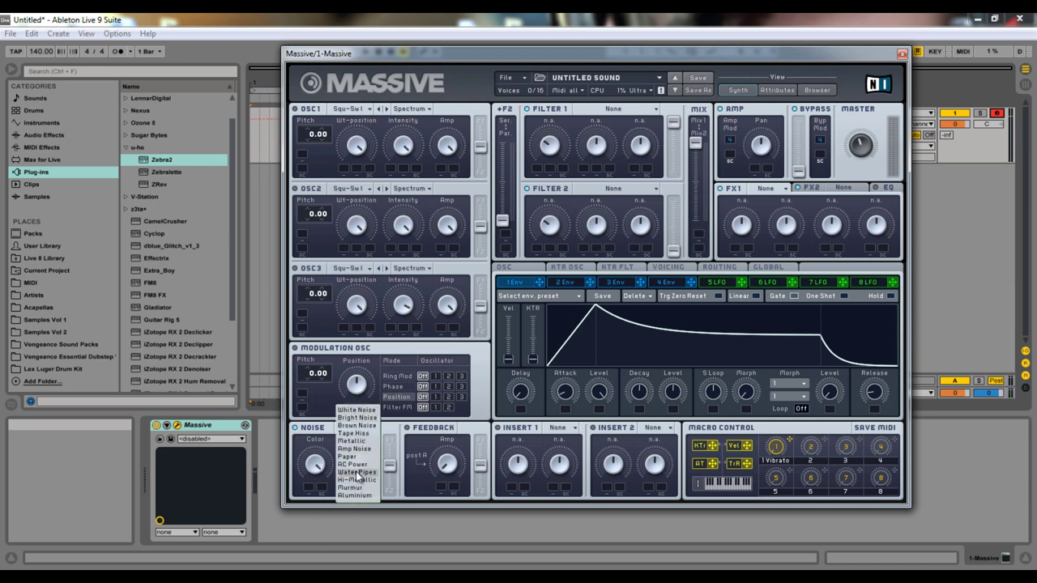
left_click(350, 457)
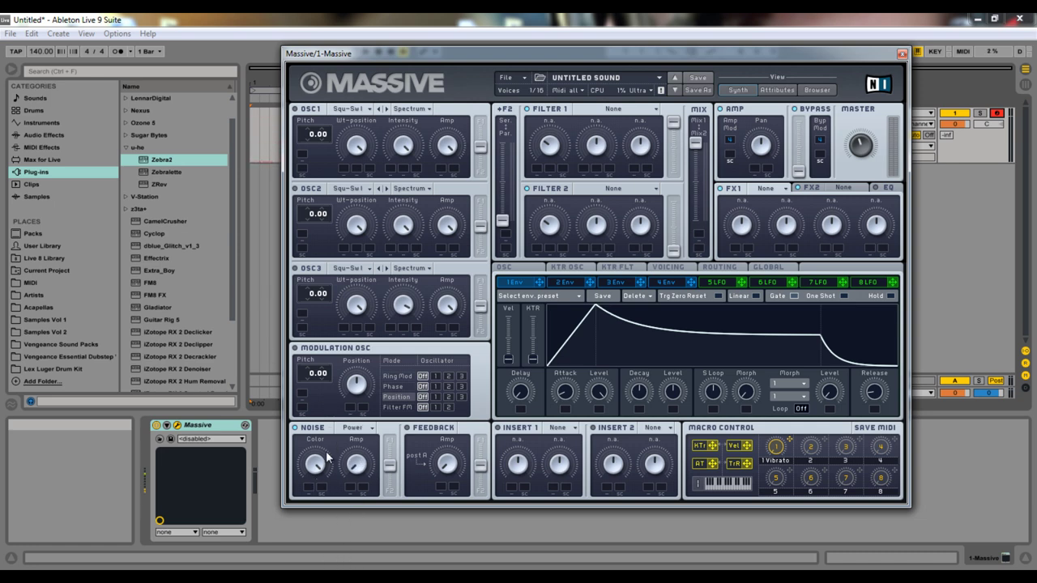
key("z")
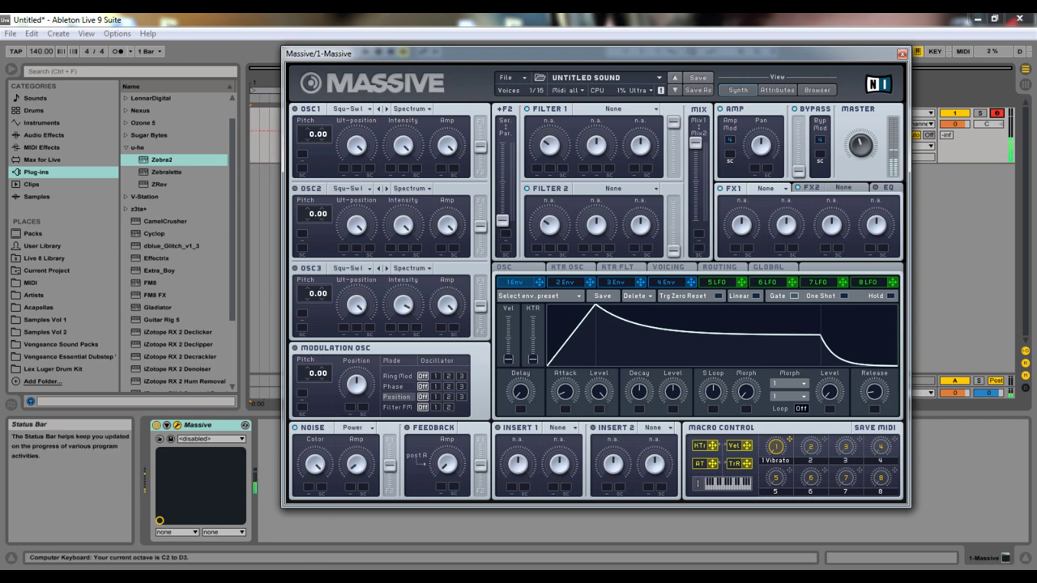
Set the noise type to White Noise and play several notes to hear it
left_click(351, 435)
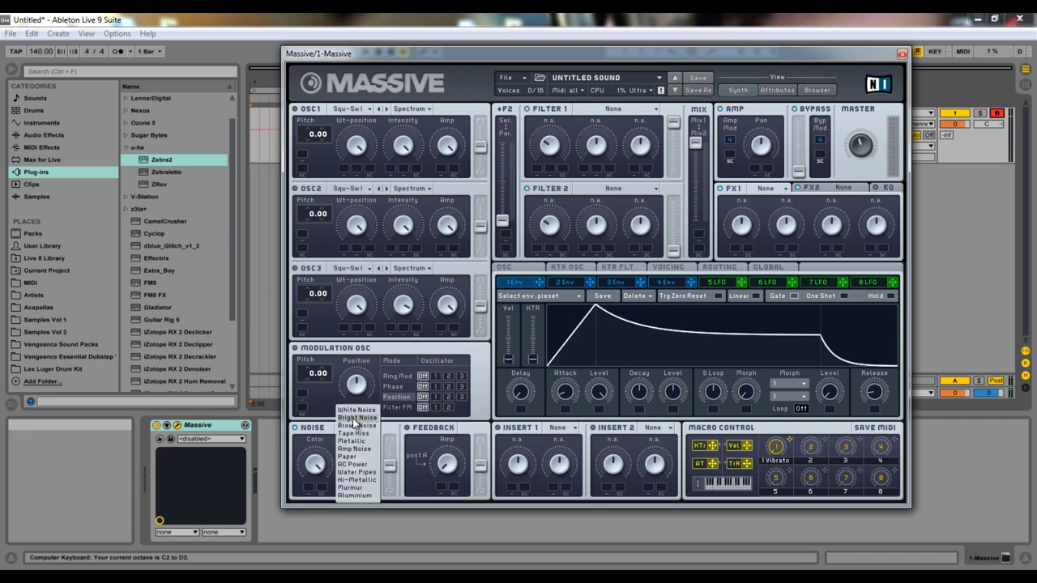
left_click(355, 411)
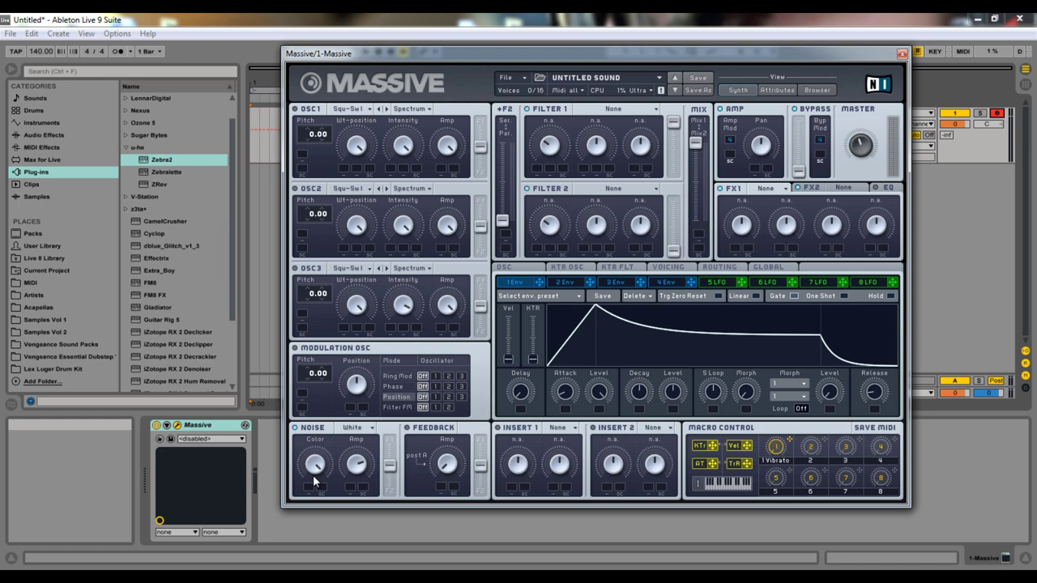
key("a")
key("a")
key("a")
Examine the signal flow on the Routing page, then show the OSC page
left_click(720, 267)
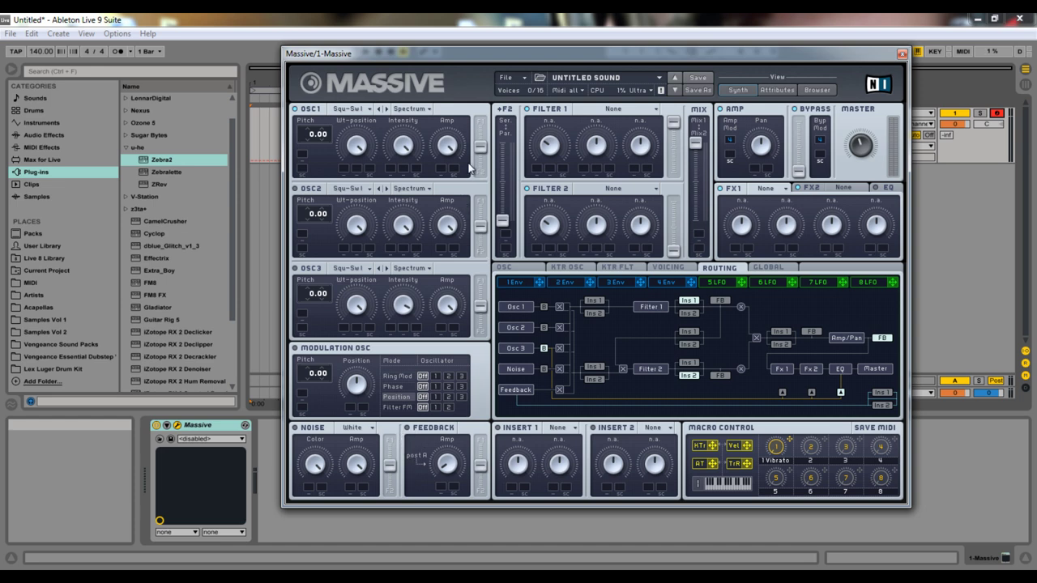
mouse_move(480, 146)
left_mouse_down()
mouse_move(481, 172)
mouse_move(478, 120)
mouse_move(481, 147)
left_mouse_up()
left_click(521, 267)
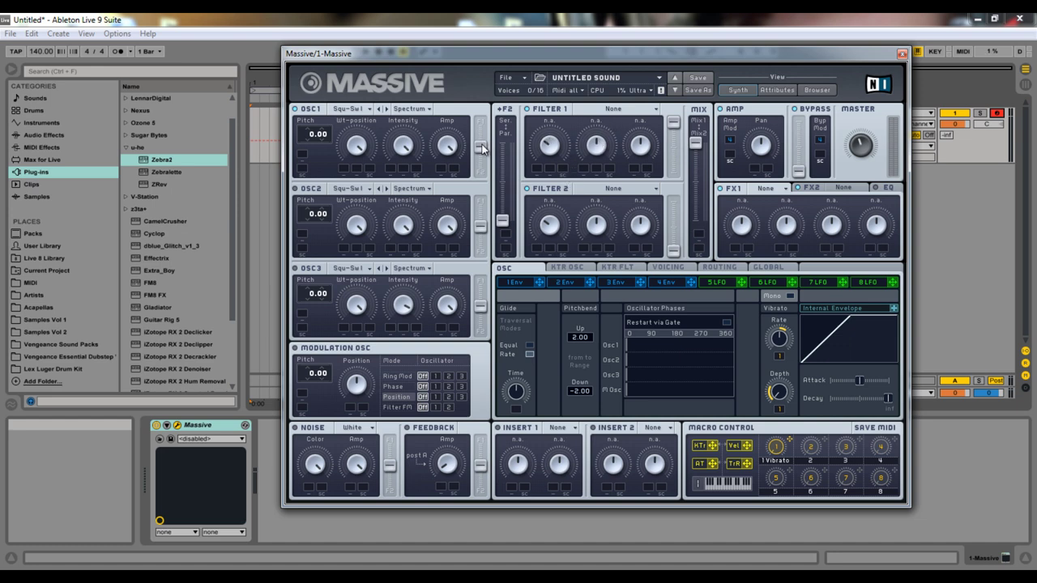
Raise the filter routing faders of OSC1, OSC2, OSC3, Noise and Feedback fully to filter 1
left_click_drag(482, 151, 480, 94)
left_click_drag(480, 226, 480, 136)
left_click_drag(481, 305, 481, 284)
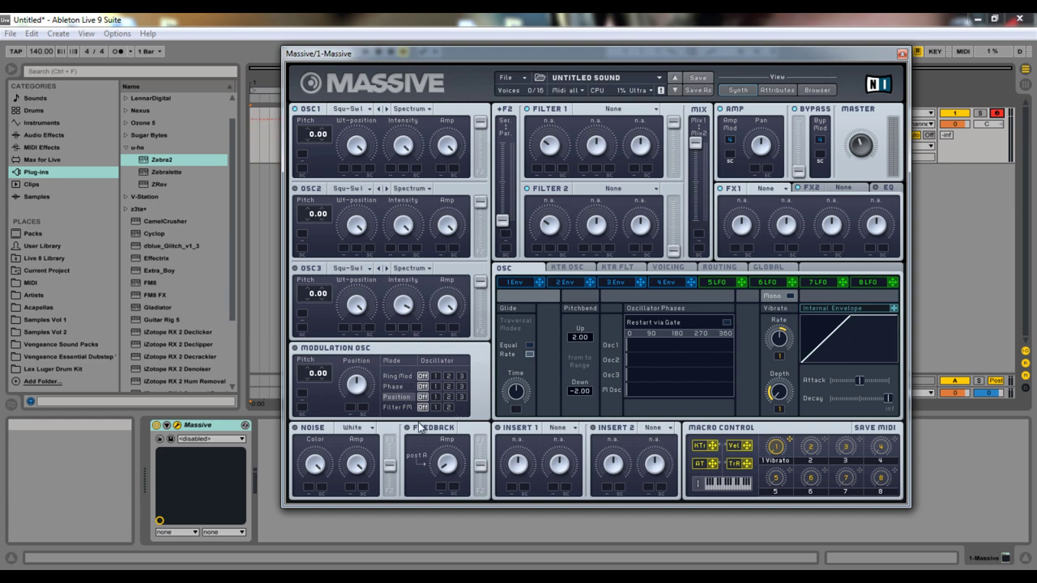
left_click_drag(391, 464, 393, 428)
left_click_drag(481, 465, 481, 442)
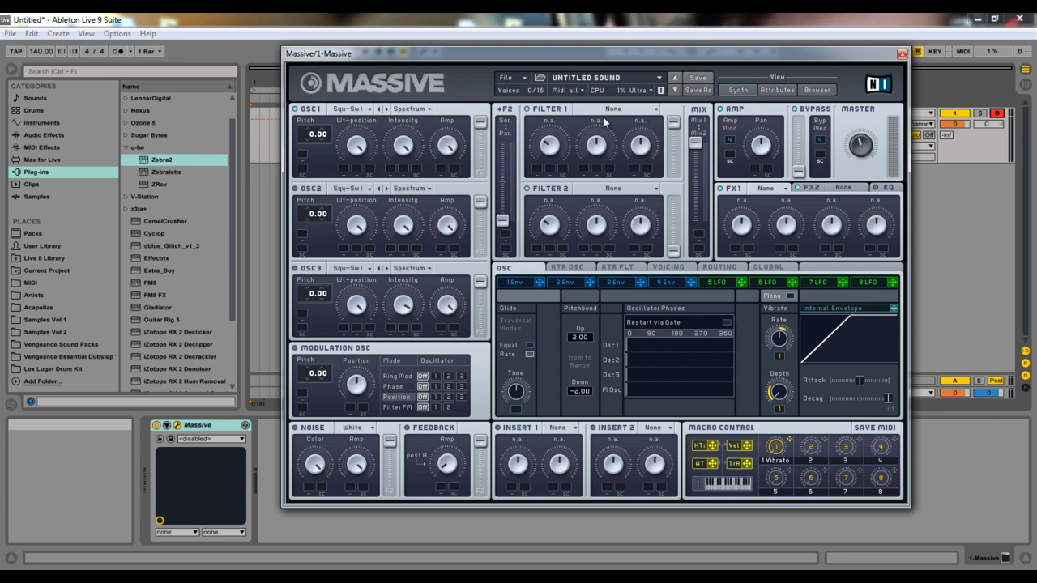
Start a new sound and set Filter 1 to Lowpass 4
left_click(516, 79)
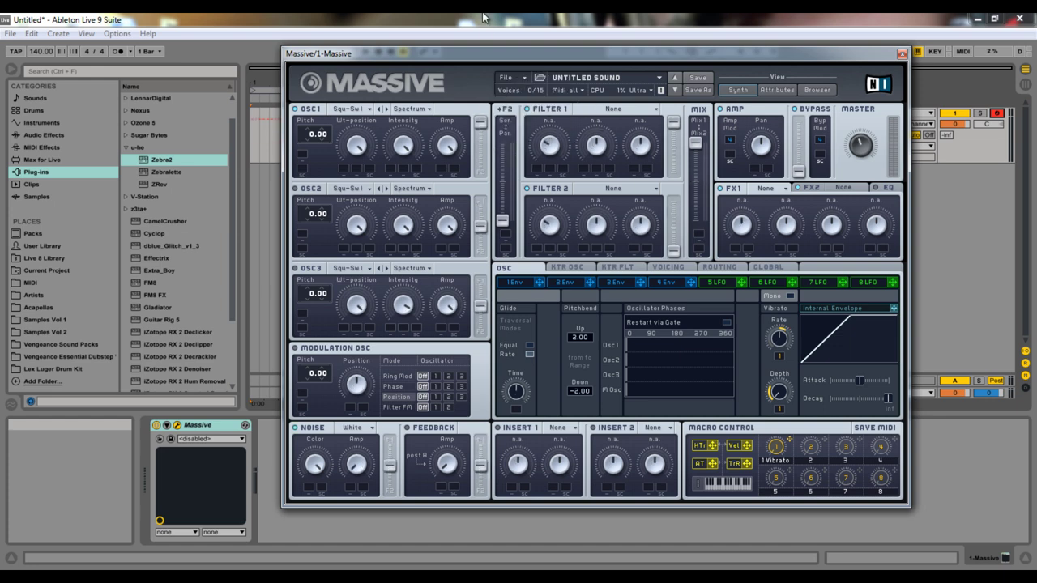
left_click(594, 110)
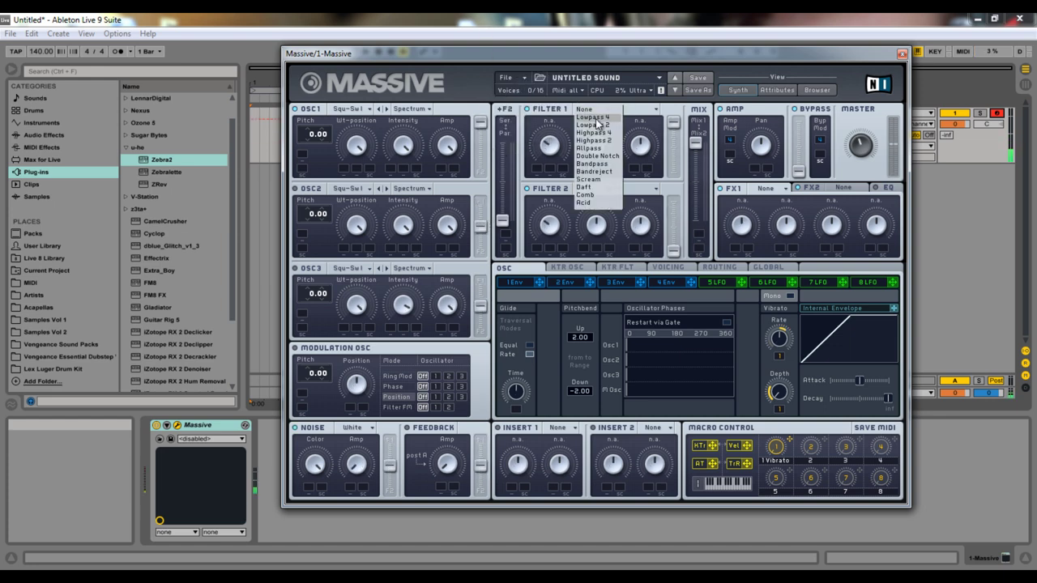
left_click(597, 118)
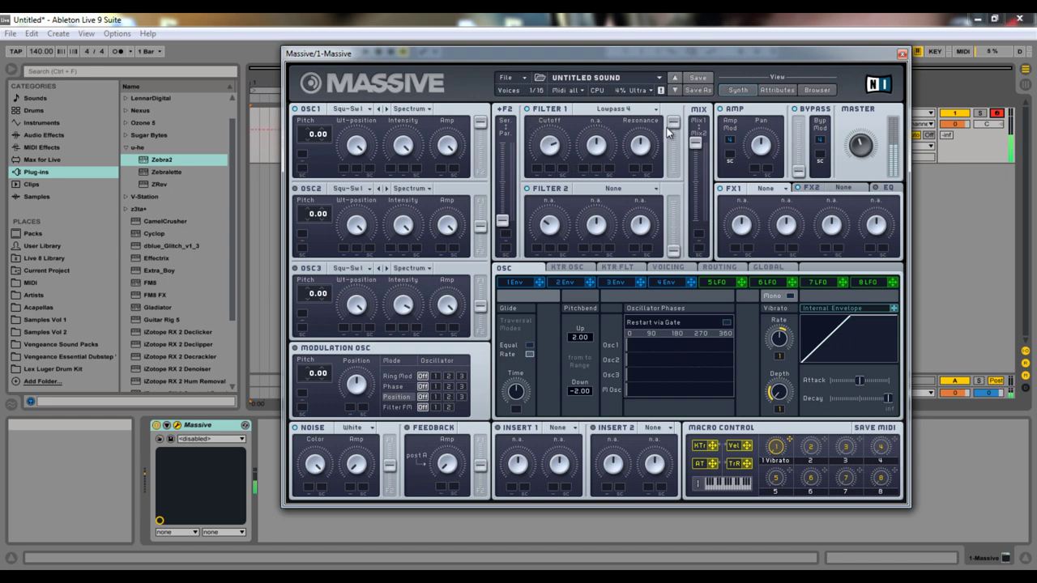
Raise Filter 2's output fader fully and set the F2 routing fader about halfway between serial and parallel
scroll(679, 217, "up", 5)
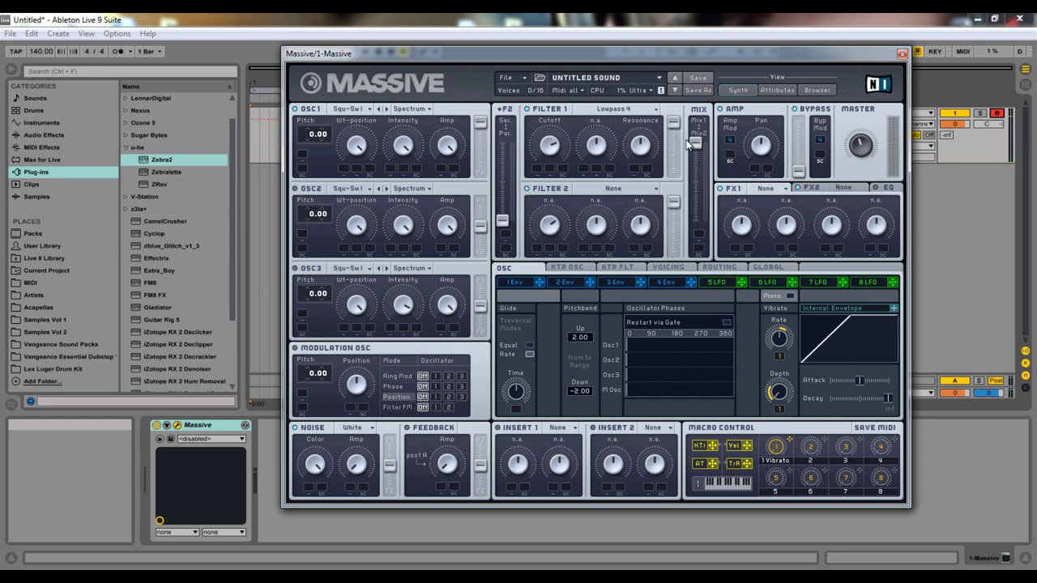
scroll(684, 213, "down", 5)
scroll(698, 180, "up", 5)
left_click(503, 185)
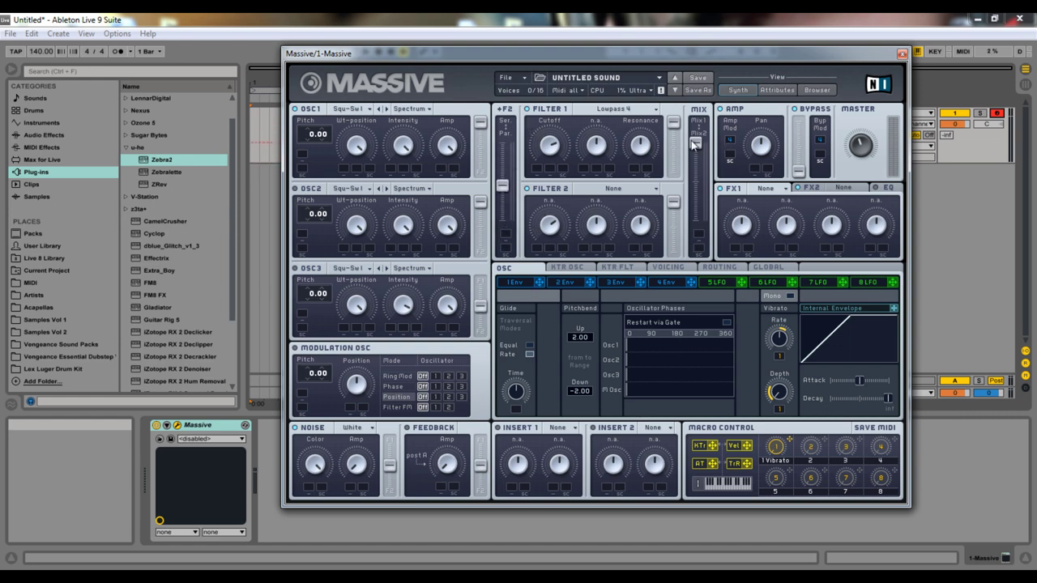